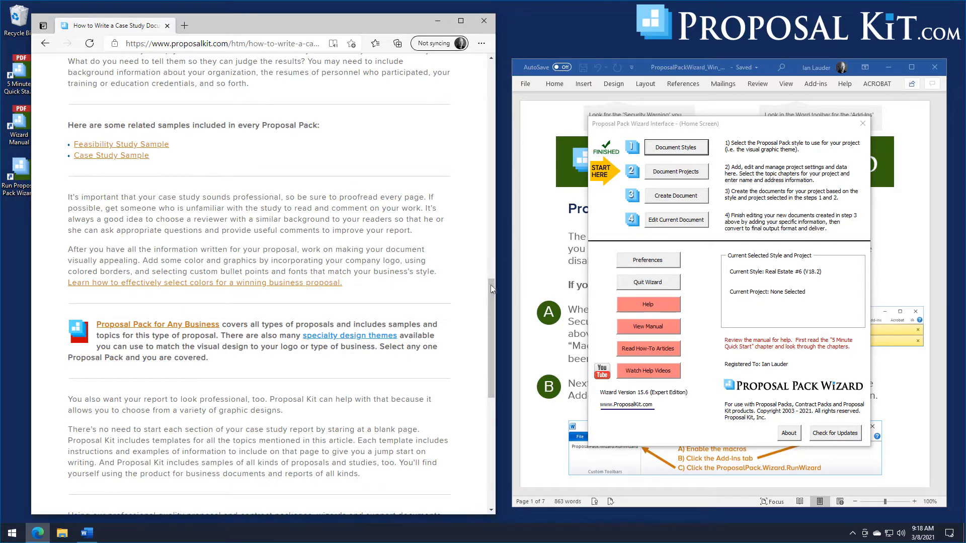
- Close the web article on writing a case study and return to the Proposal Pack Wizard home screen
left_click_drag(490, 289, 507, 61)
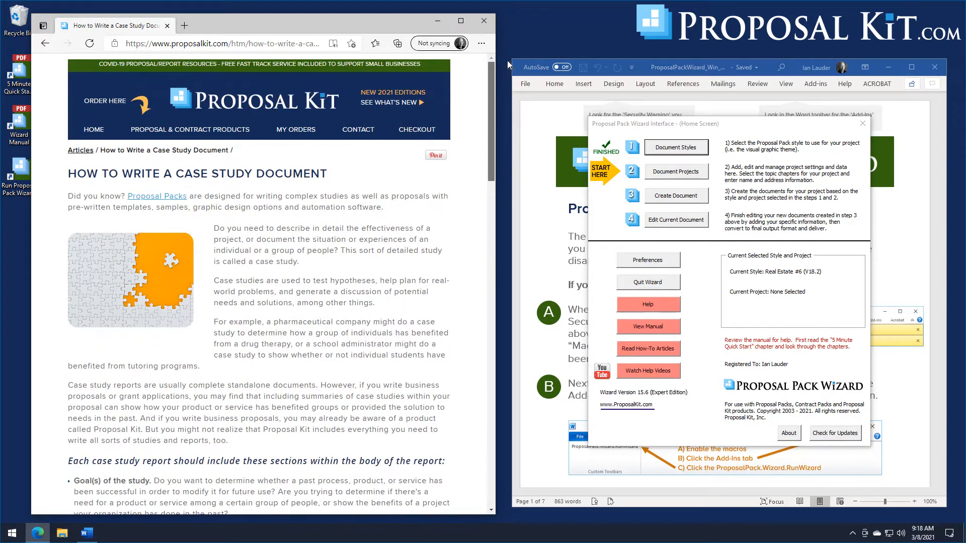
left_click(483, 22)
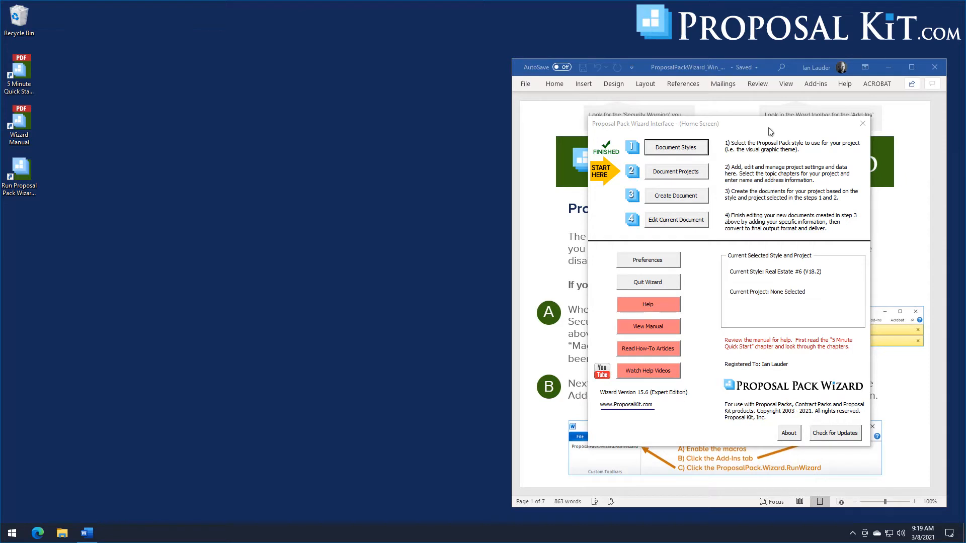
left_click_drag(770, 130, 774, 124)
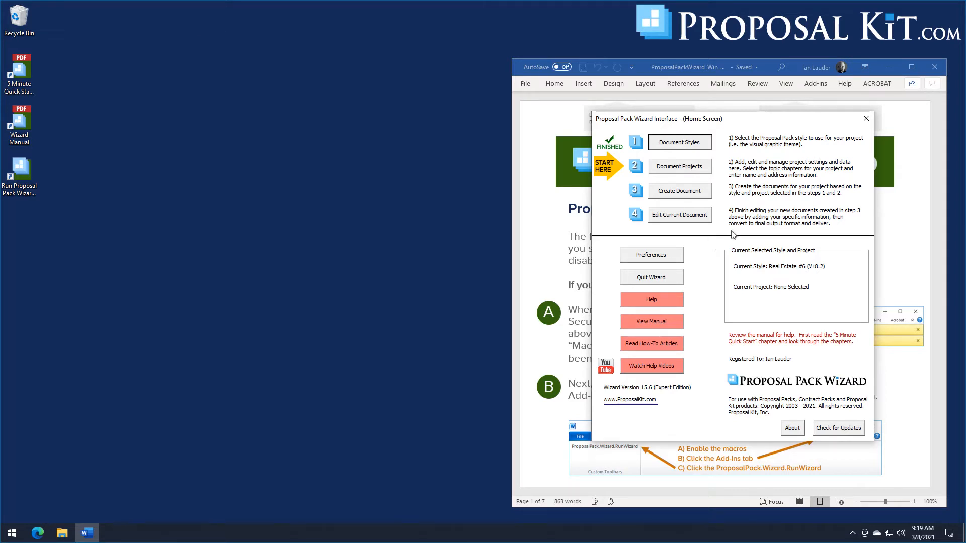
- Add a new document project and turn off Excel dynamic links for it
left_click(689, 171)
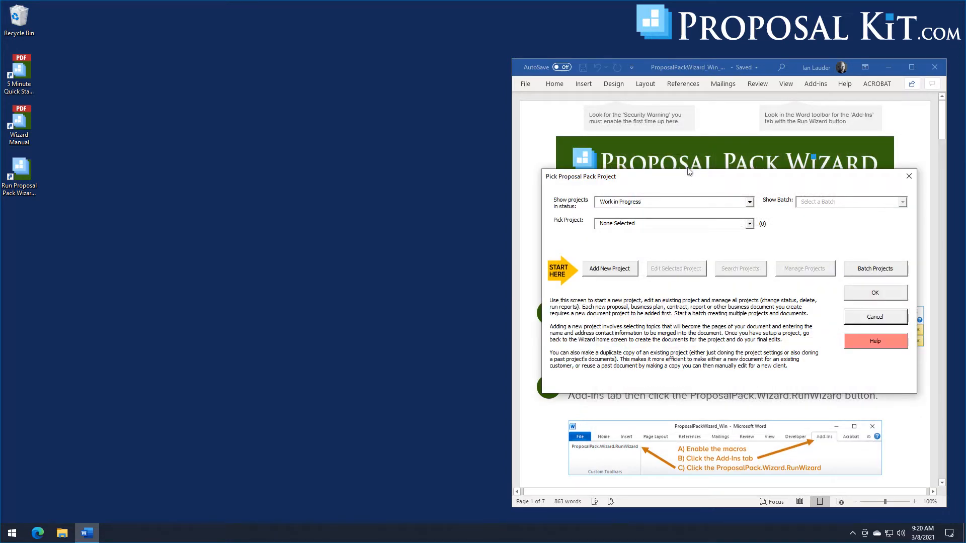
left_click(610, 270)
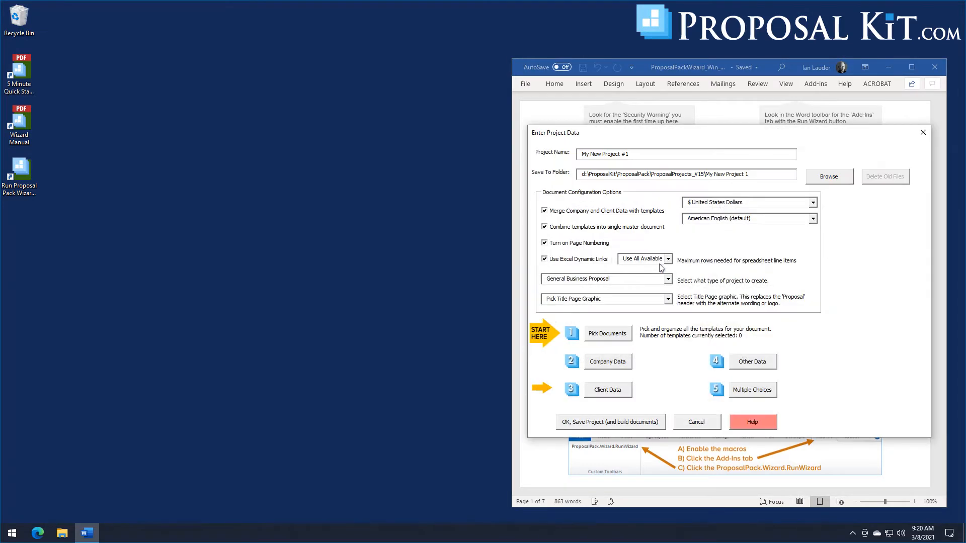
left_click(561, 260)
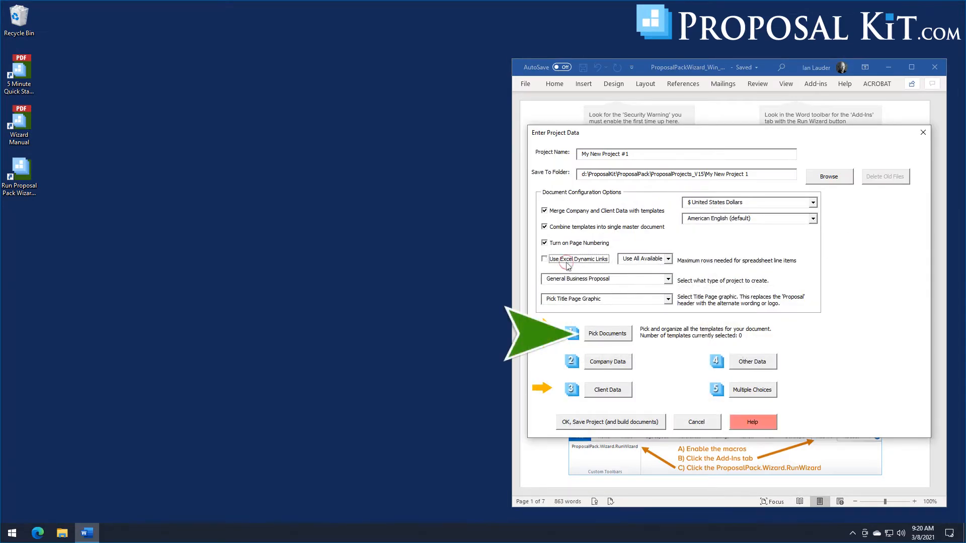
- Start picking the project's documents and look through the list of template topic categories
left_click(613, 338)
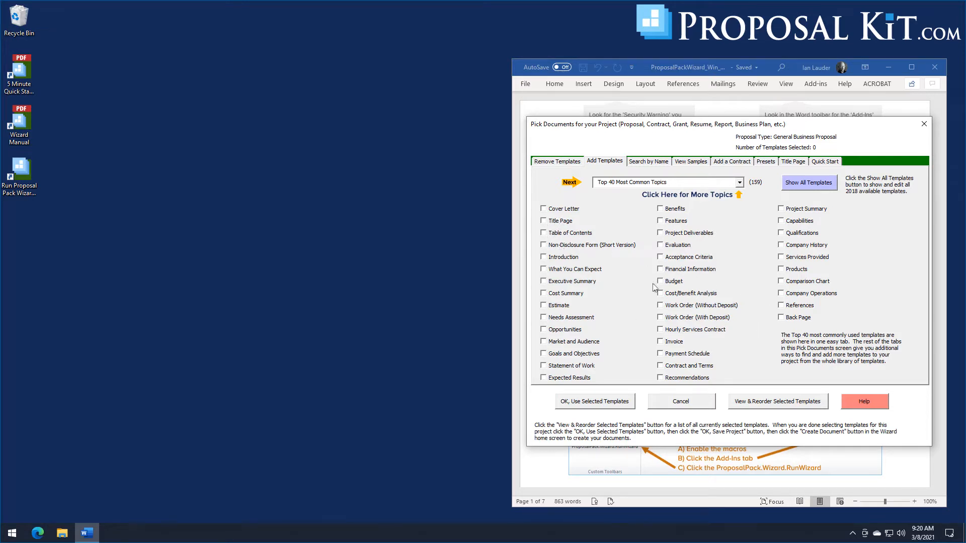
left_click(738, 184)
left_click_drag(741, 212, 748, 378)
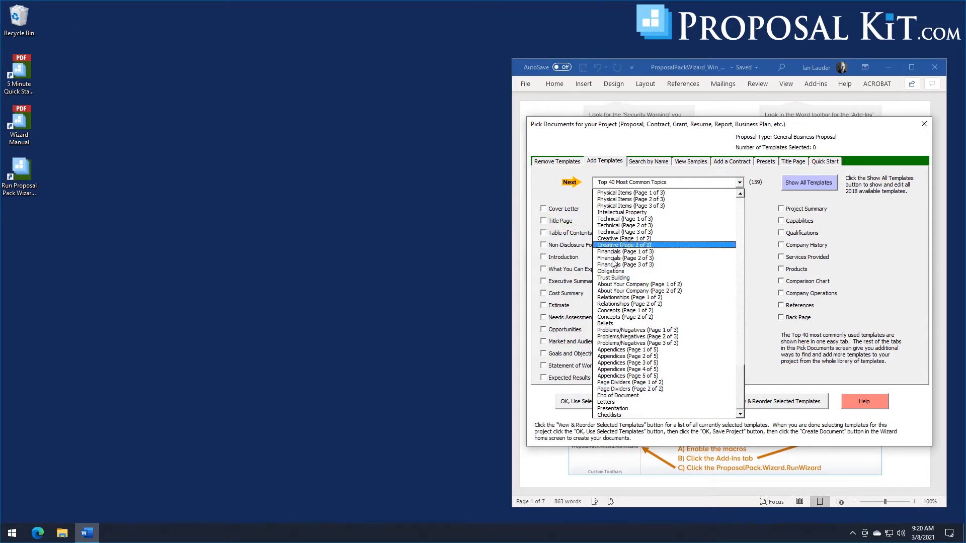
left_click(761, 260)
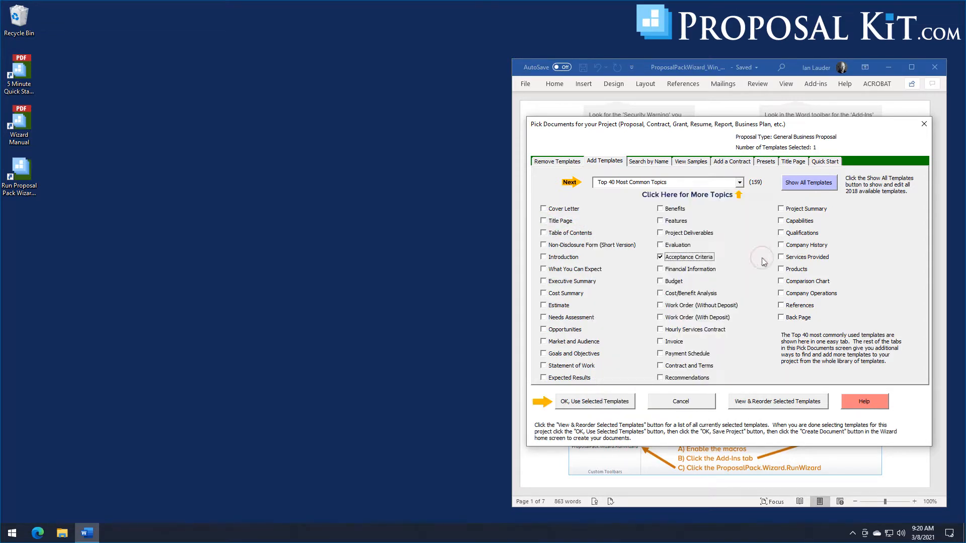
- Search the completed samples for "case" and select the Case Study Sample
left_click(693, 163)
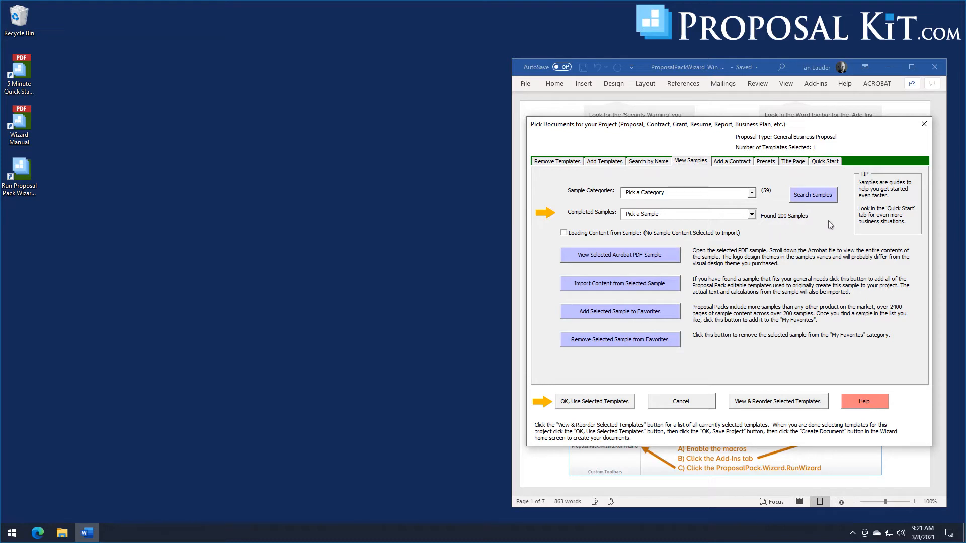
left_click(812, 200)
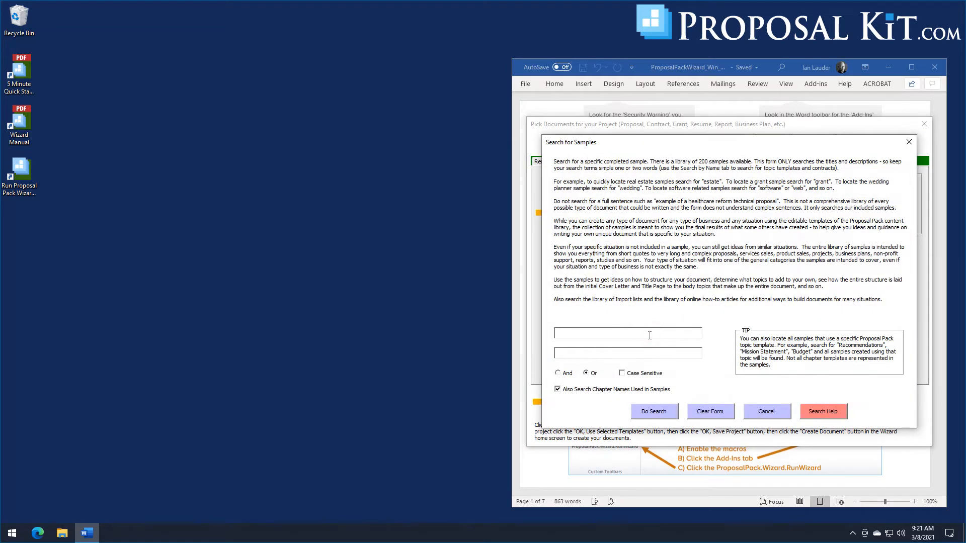
type("case")
left_click(655, 411)
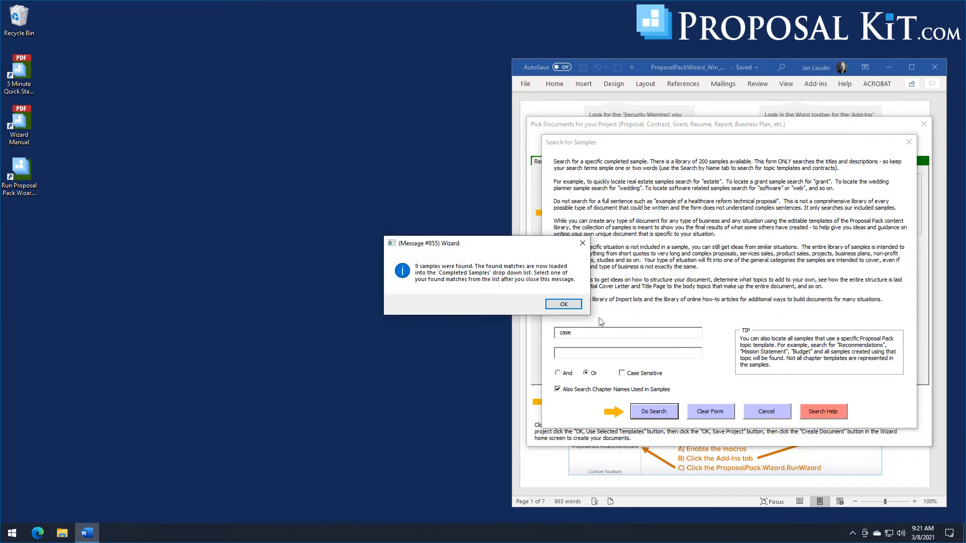
left_click(564, 304)
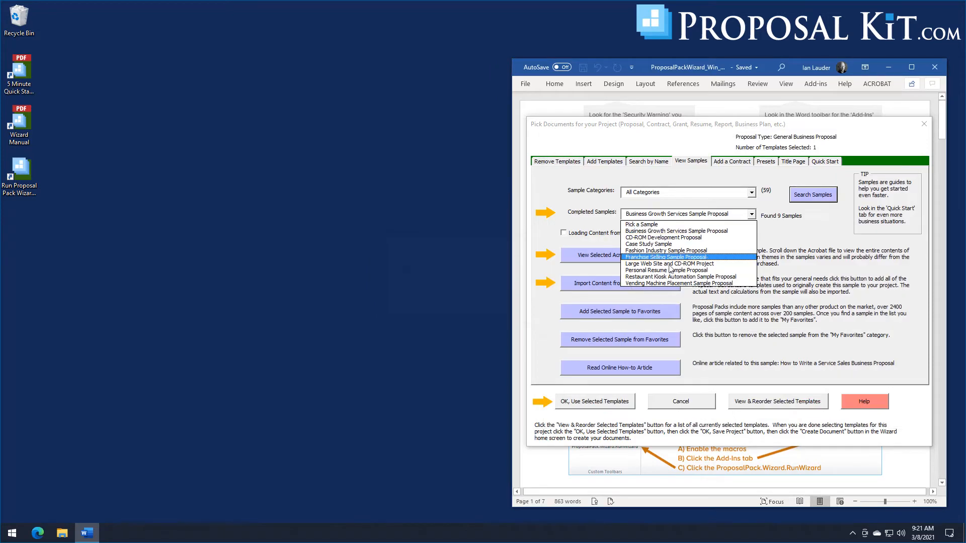
left_click(656, 244)
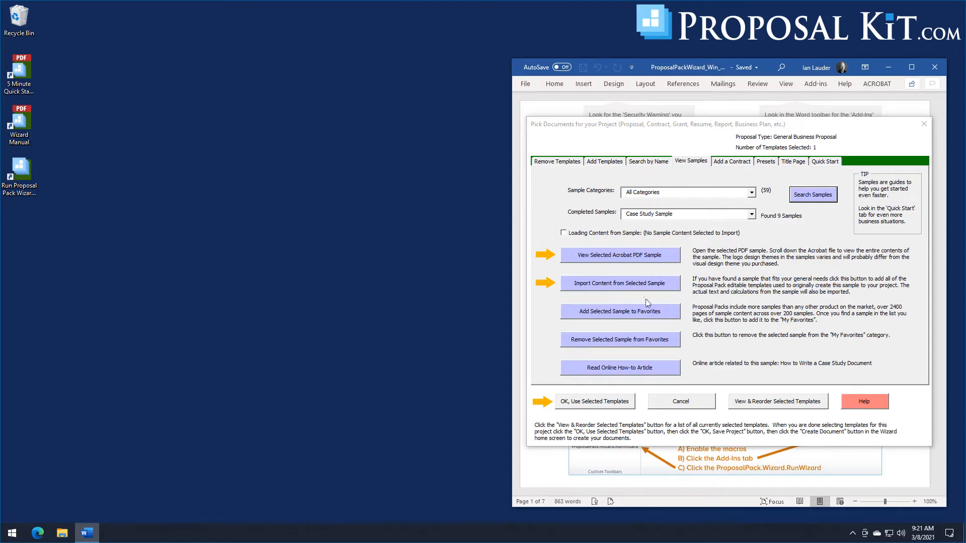
- View the Case Study Sample PDF, examine its chapter list and title page, and close it
left_click(620, 257)
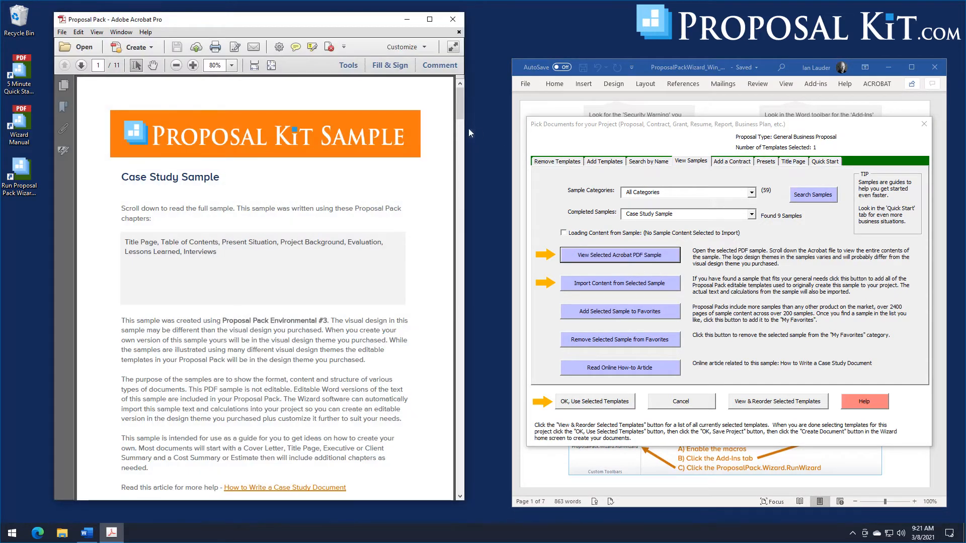
scroll(462, 111, "down", 5)
scroll(463, 114, "up", 3)
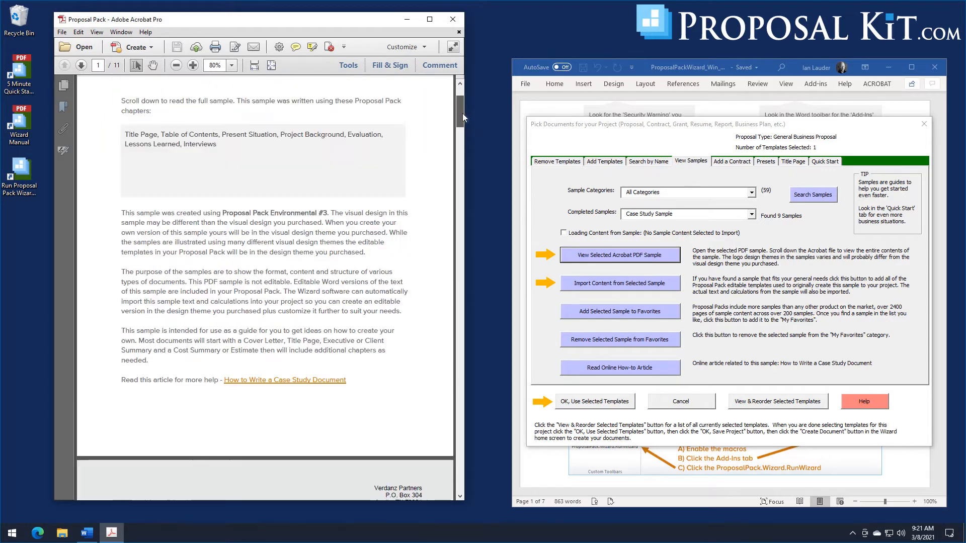
left_click_drag(463, 107, 460, 144)
scroll(374, 162, "up", 3)
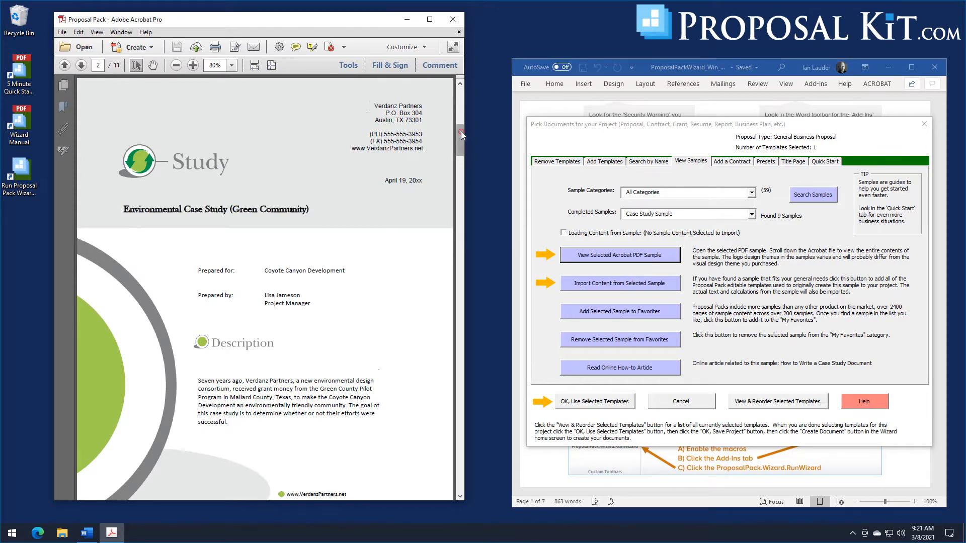
scroll(461, 131, "down", 2)
scroll(460, 131, "up", 2)
scroll(464, 133, "down", 2)
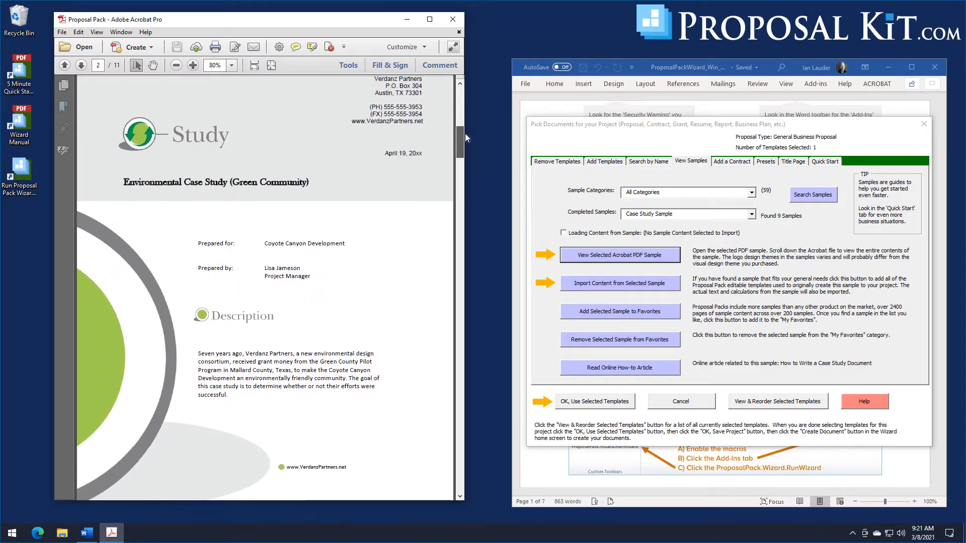
mouse_move(465, 138)
left_mouse_down()
mouse_move(465, 465)
mouse_move(467, 86)
mouse_move(458, 152)
left_mouse_up()
left_click_drag(457, 159, 463, 98)
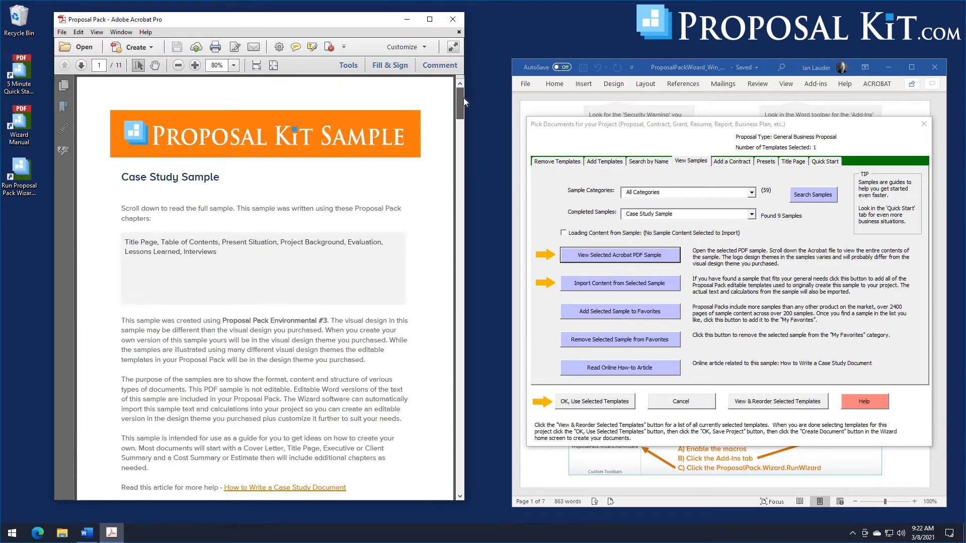
left_click(454, 23)
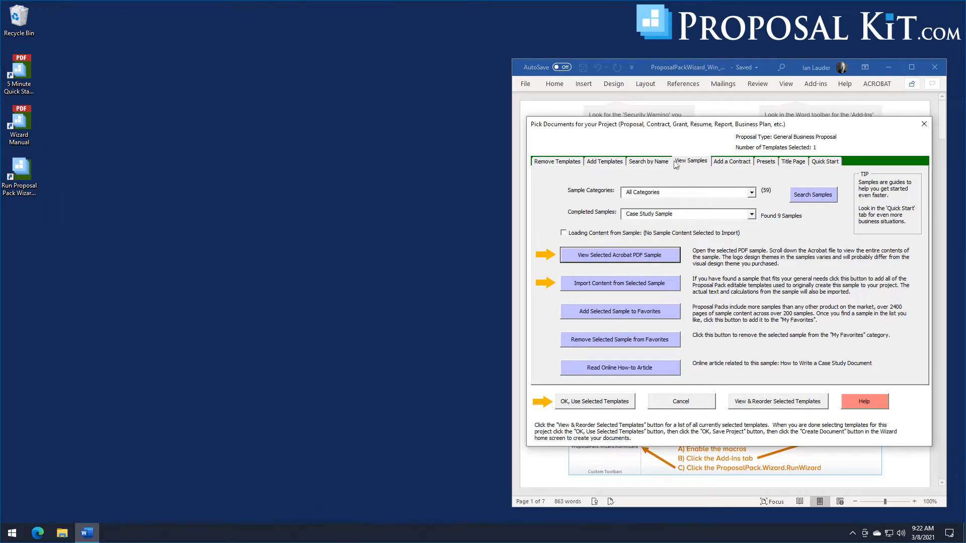
- Search the Quick Start import lists for "case study" and select the Case Study Report list
left_click(824, 163)
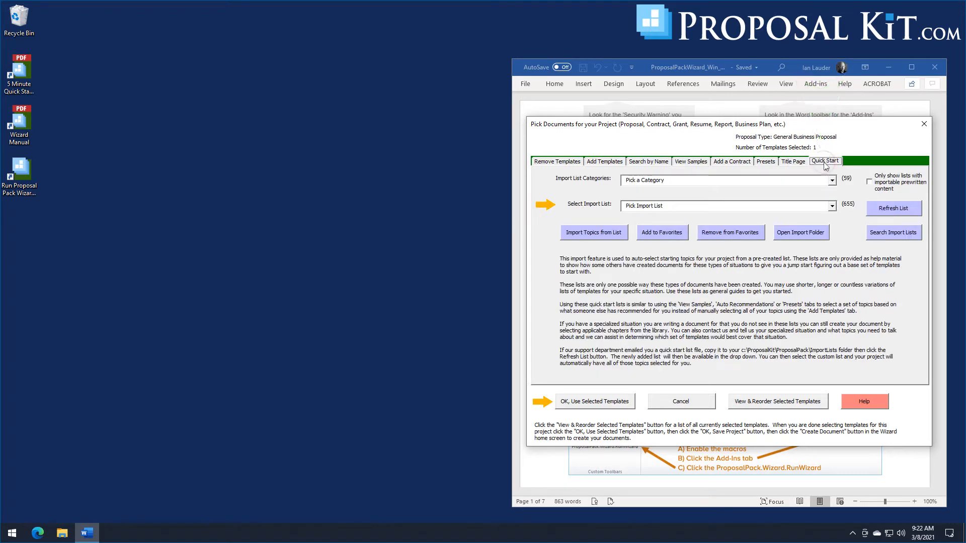
left_click(885, 233)
left_click(666, 328)
type("case study")
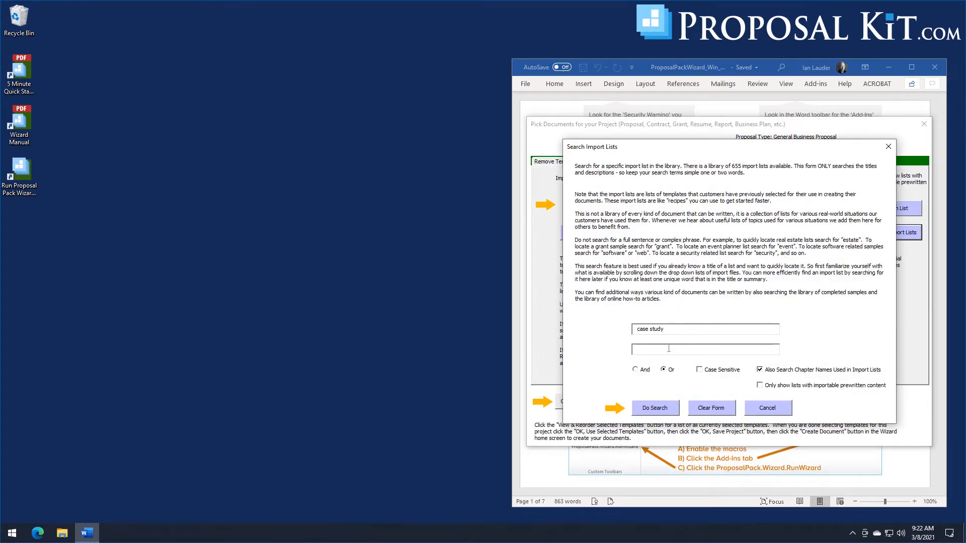
left_click(661, 411)
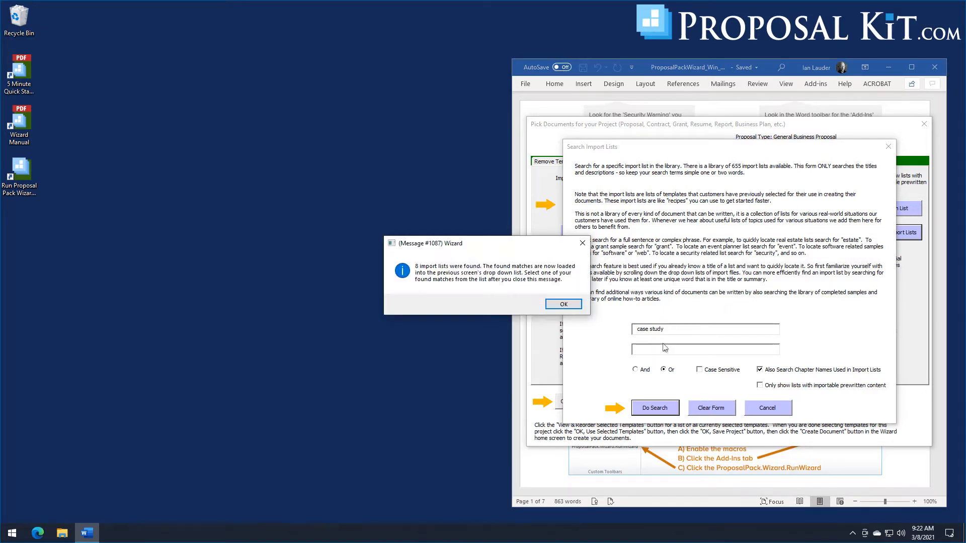
left_click(563, 304)
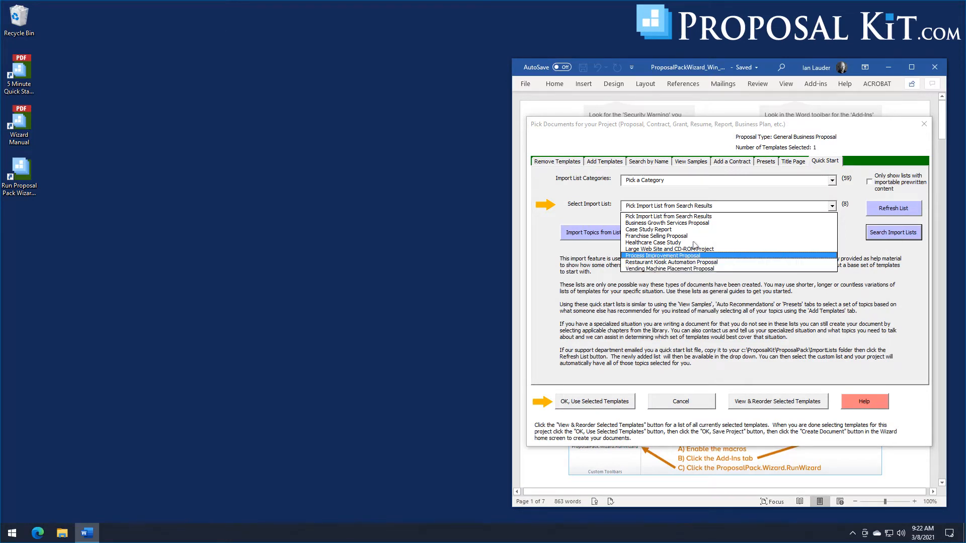
left_click(655, 232)
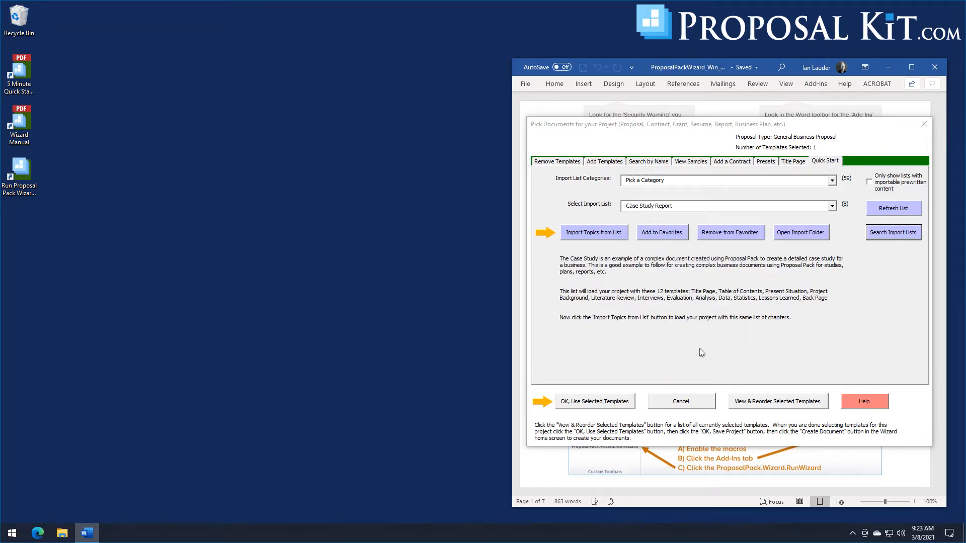
- Import the topics of the Case Study Report list into the project, including its pre-written sample content
left_click(587, 235)
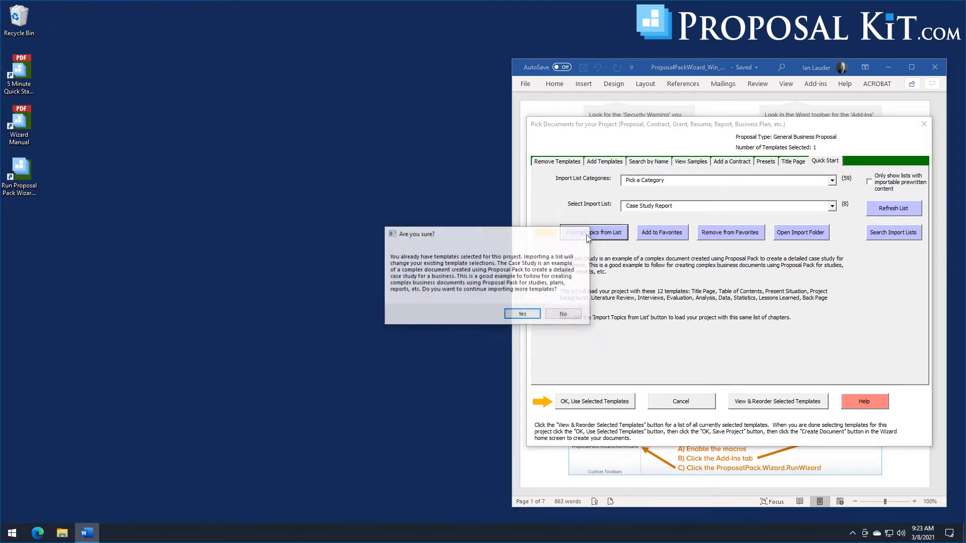
left_click(516, 314)
left_click(517, 314)
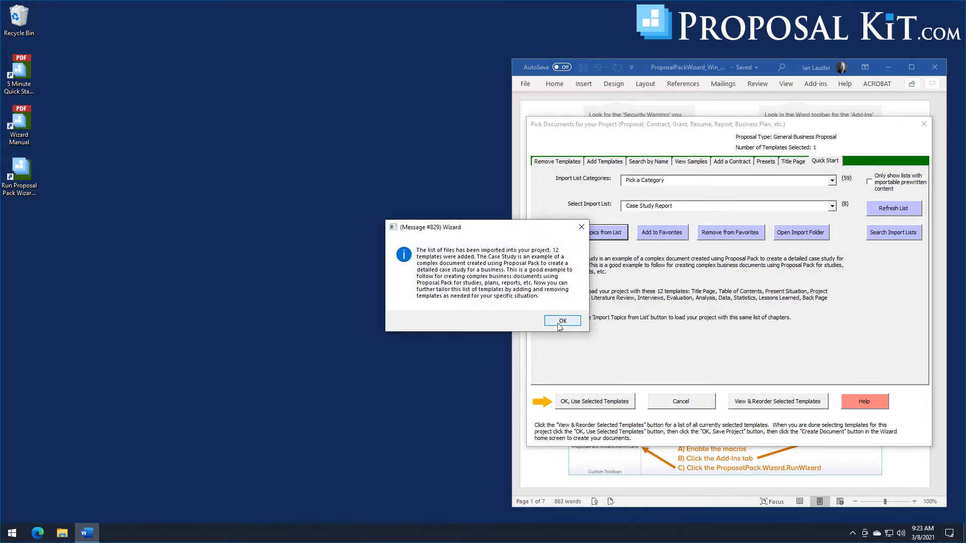
left_click(560, 320)
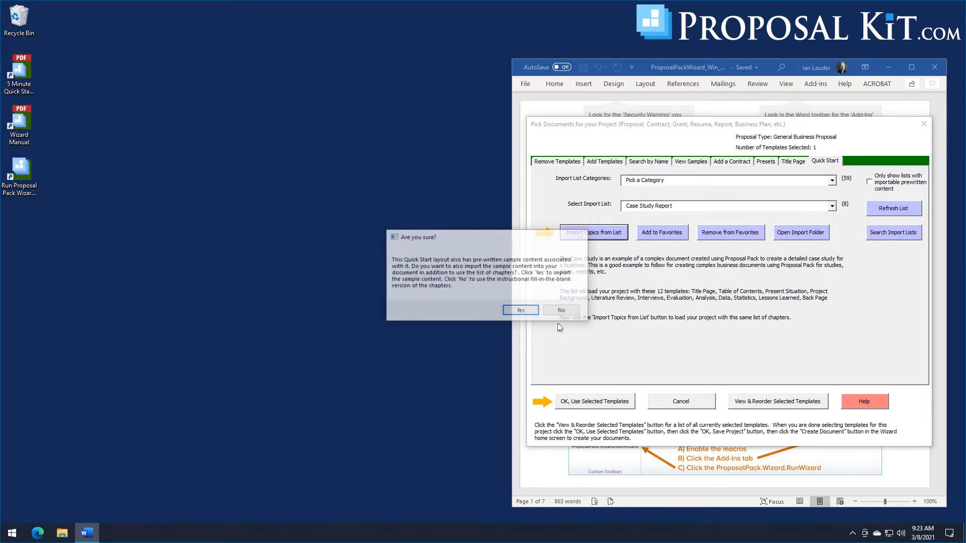
left_click(521, 311)
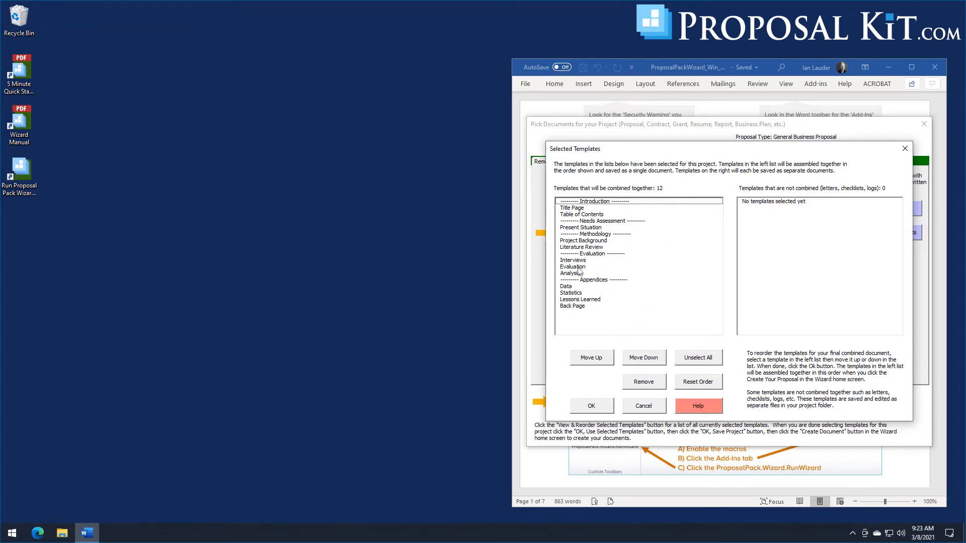
- Review the selected templates and the ways to add more, and accept the current selection for the project
left_click(599, 410)
left_click(604, 162)
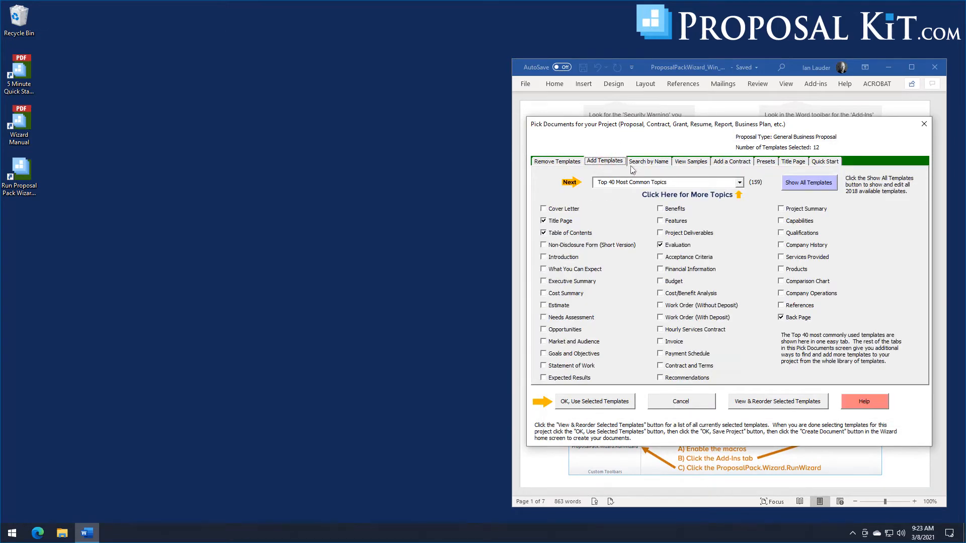
left_click(636, 163)
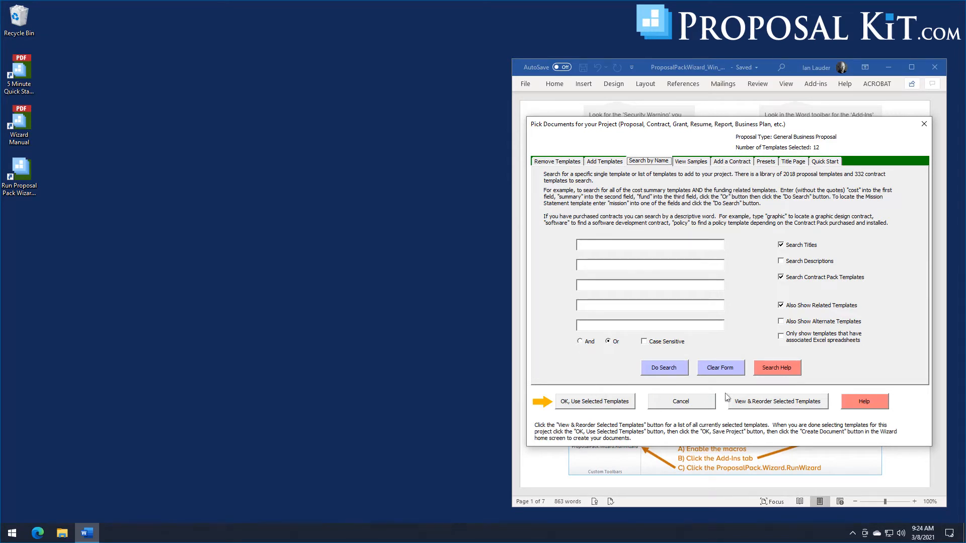
left_click(761, 410)
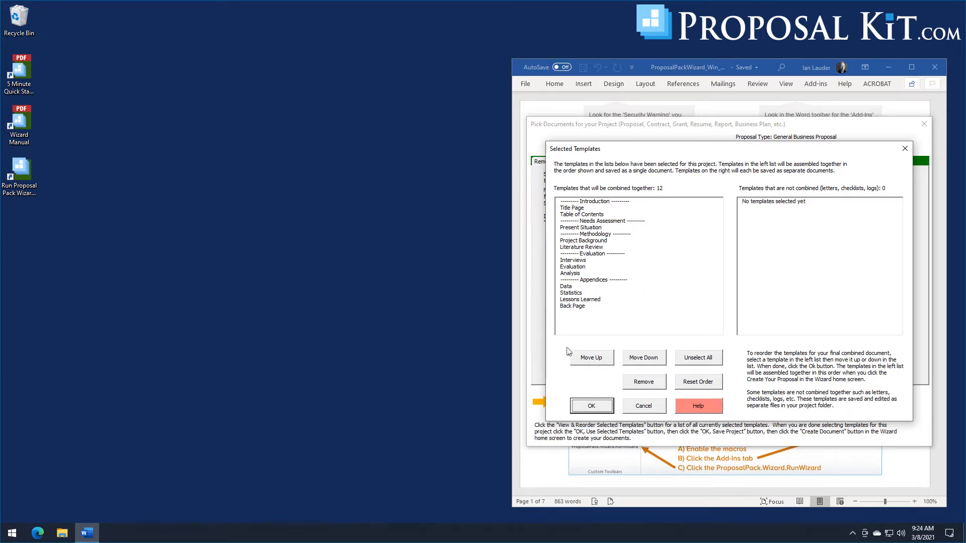
left_click(591, 407)
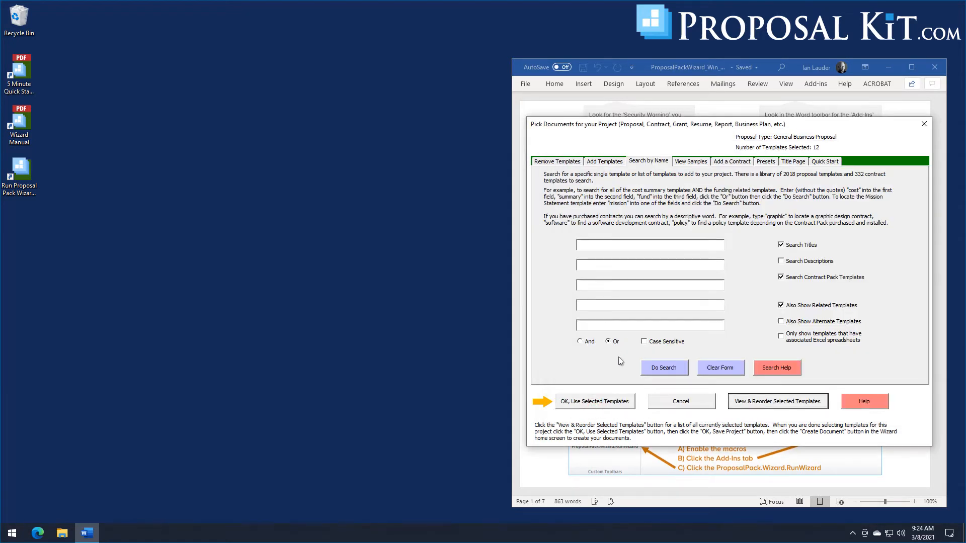
left_click(590, 402)
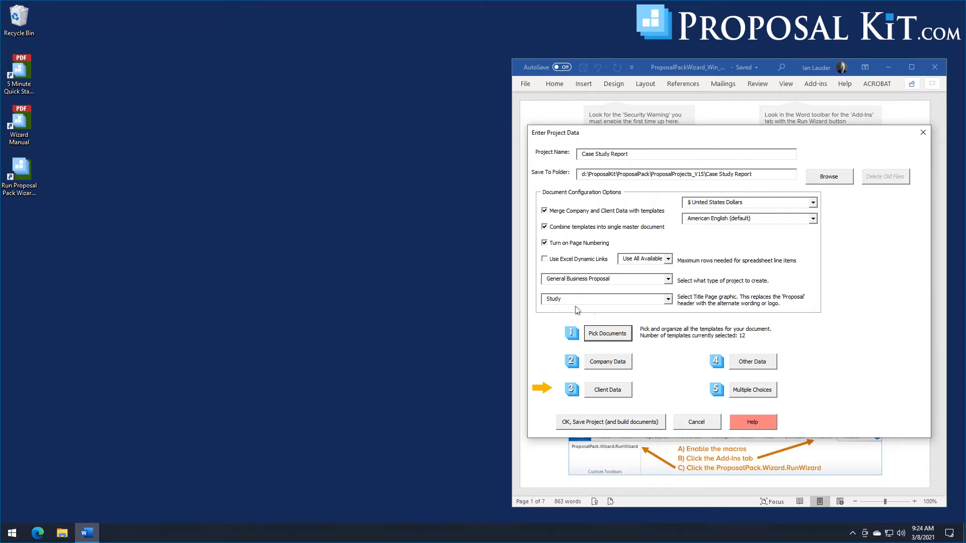
- Look through the available title page graphic wordings for the project and keep Study selected
left_click(668, 299)
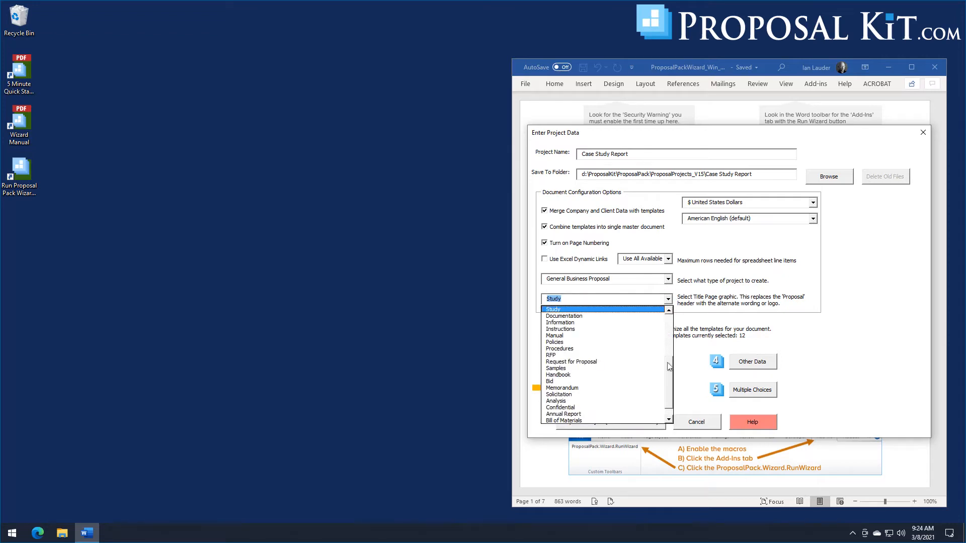
scroll(669, 368, "up", 5)
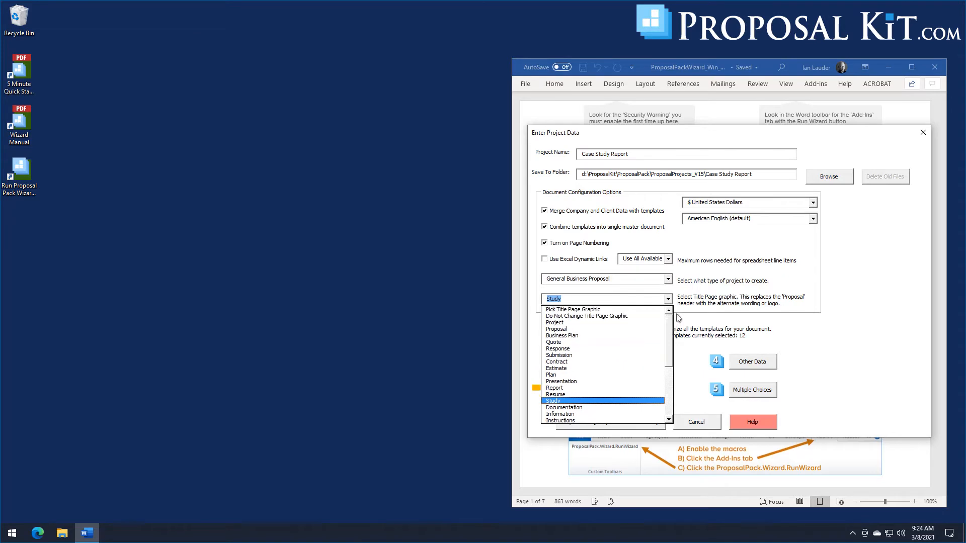
scroll(556, 370, "down", 5)
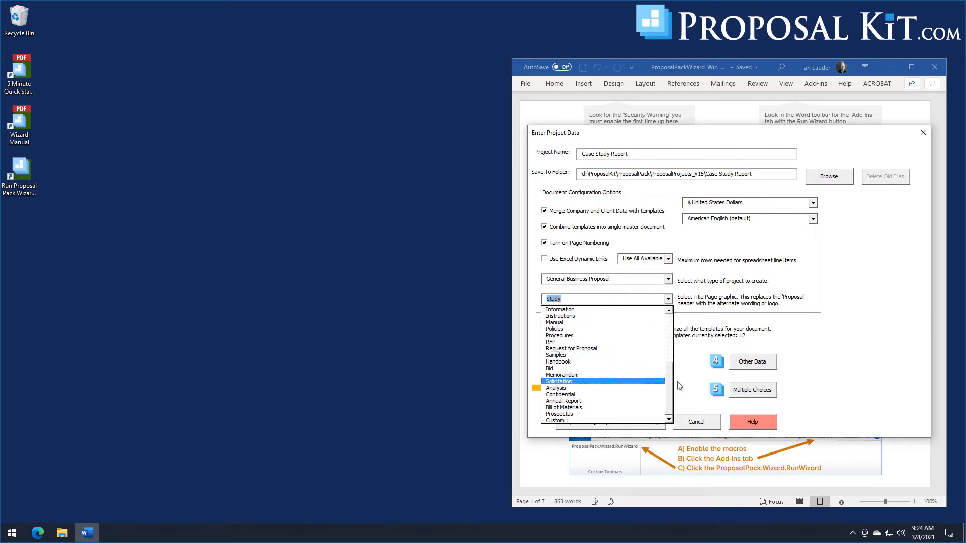
left_click(691, 320)
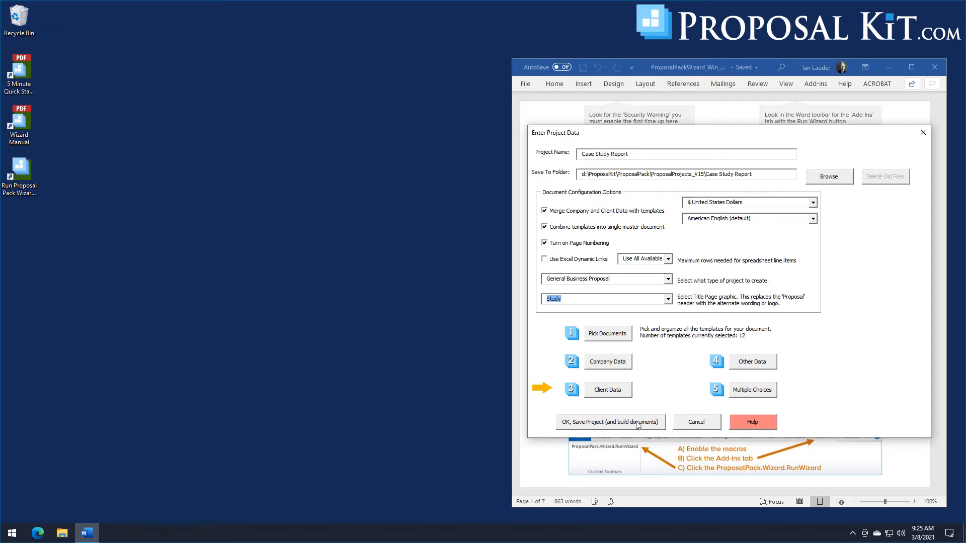
- Save the Case Study Report project, build its documents, and open the Combined Project Document beside the wizard
left_click(591, 426)
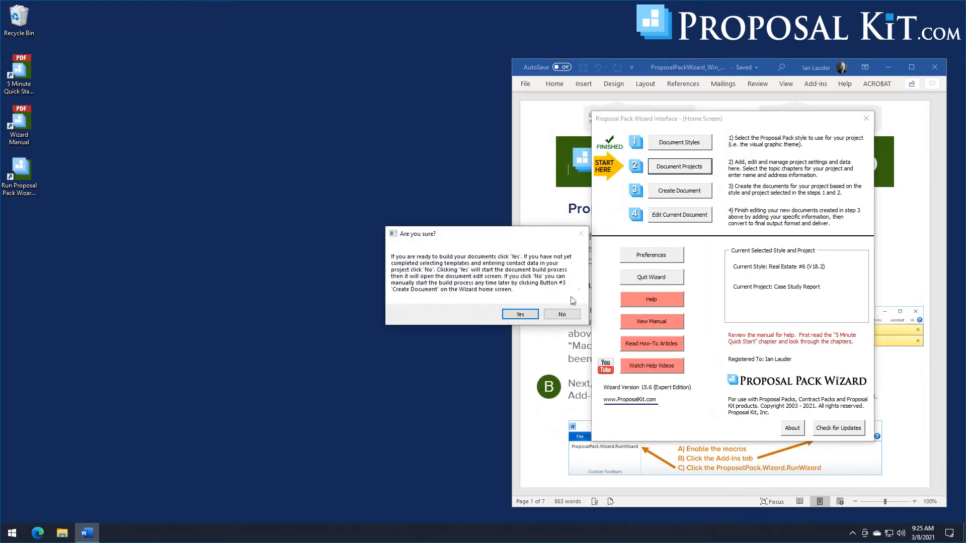
left_click(520, 314)
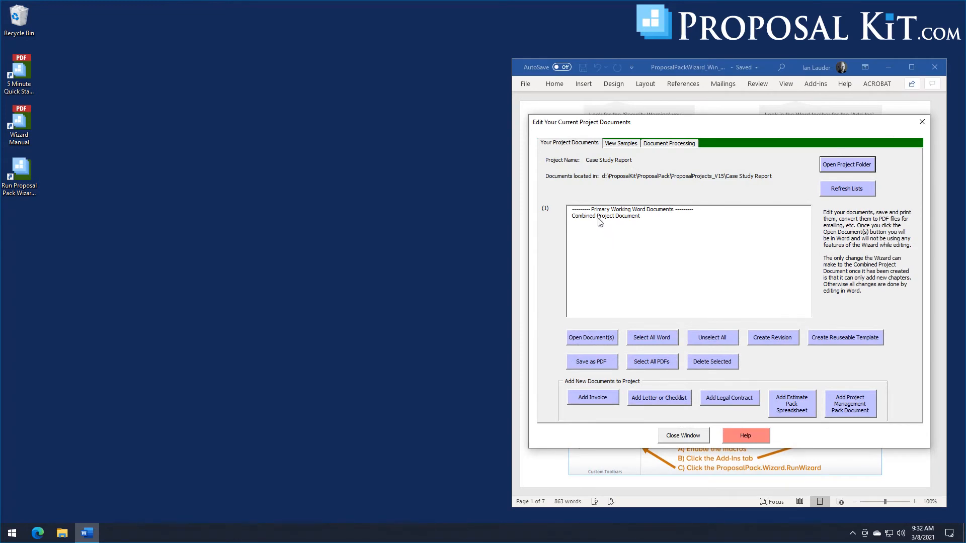
left_click(598, 218)
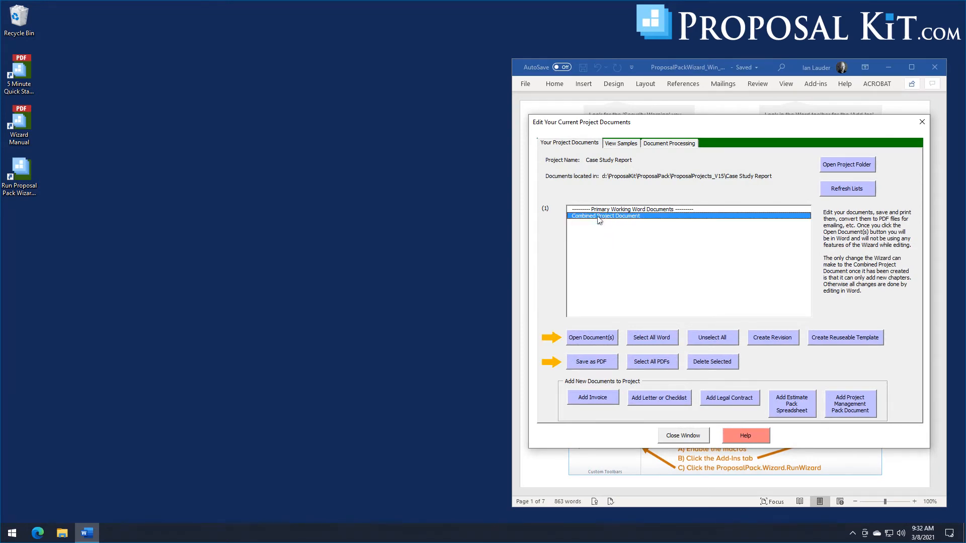
left_click(589, 342)
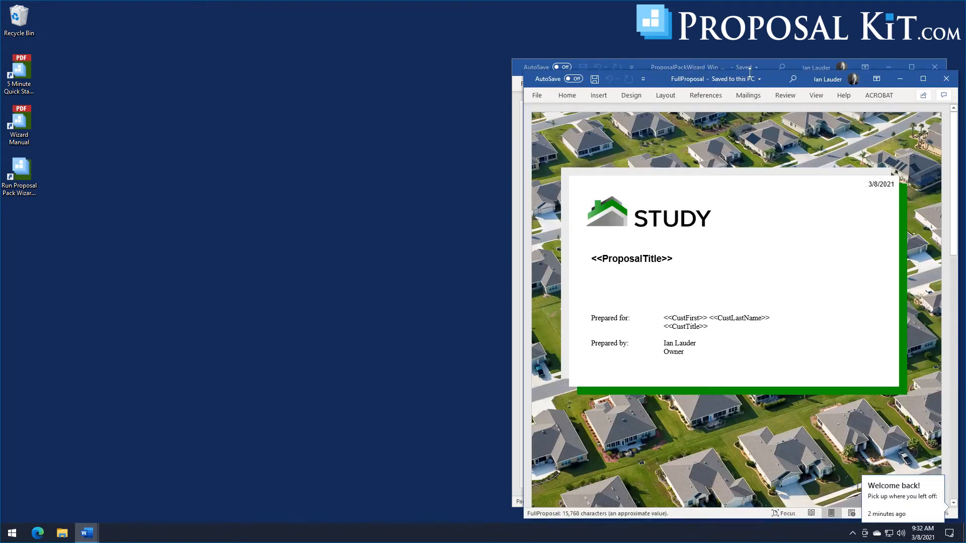
left_click_drag(773, 79, 309, 28)
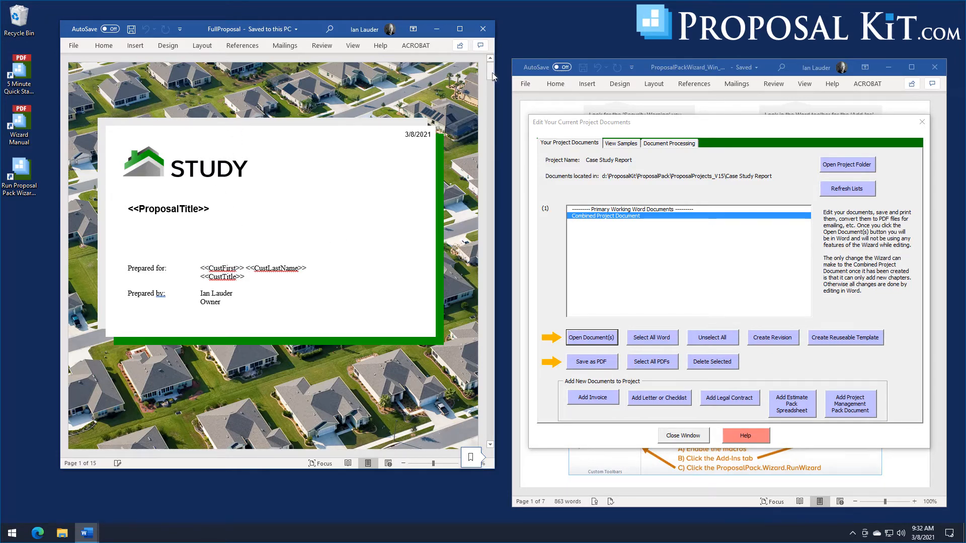
- Examine the combined document's title page, table of contents, Present Situation and other chapters through to the back page, and close it
left_click_drag(492, 69, 494, 102)
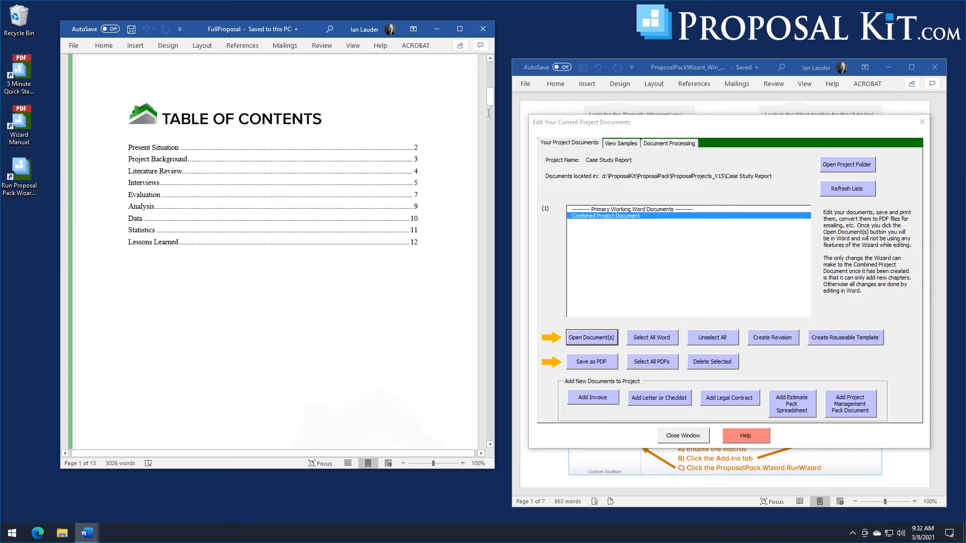
left_click_drag(493, 102, 493, 124)
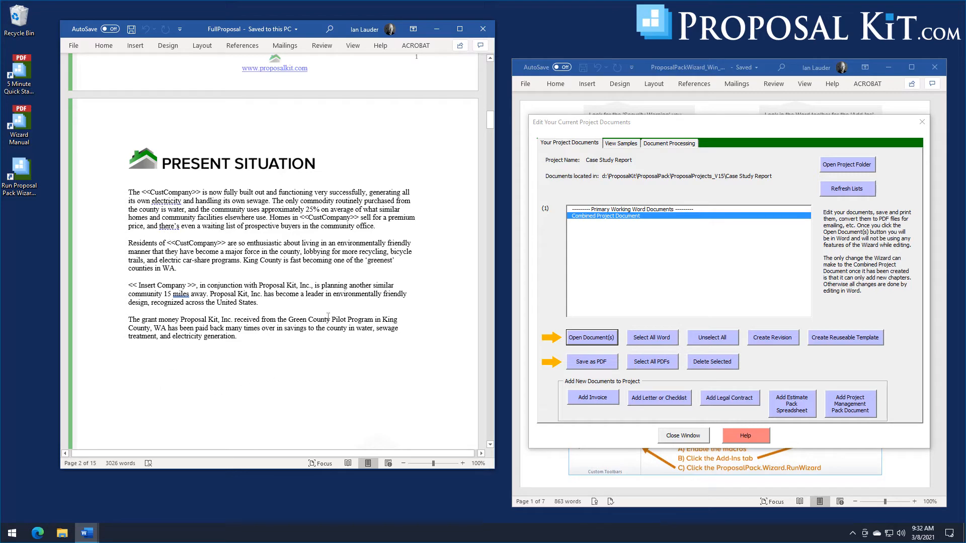
left_click_drag(489, 124, 491, 435)
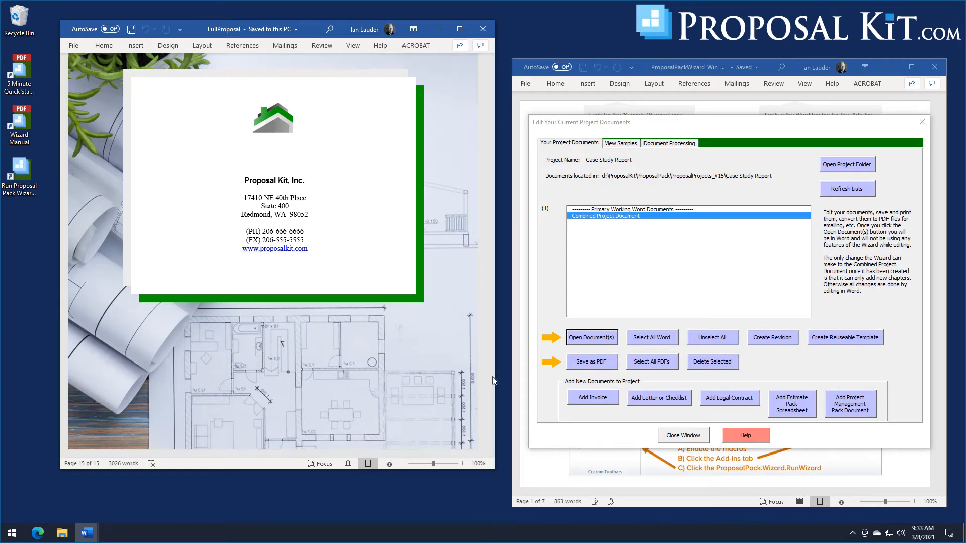
left_click_drag(491, 425, 502, 381)
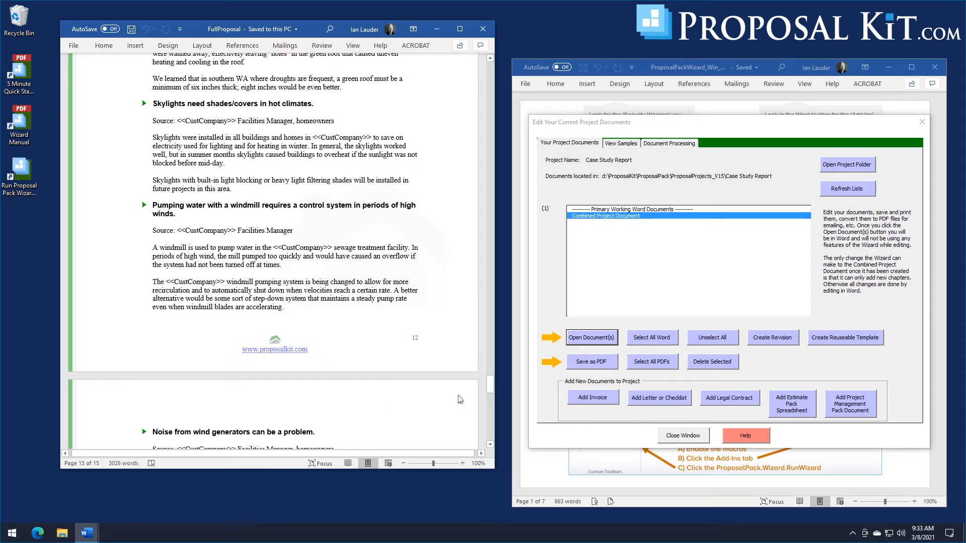
left_click_drag(490, 387, 497, 73)
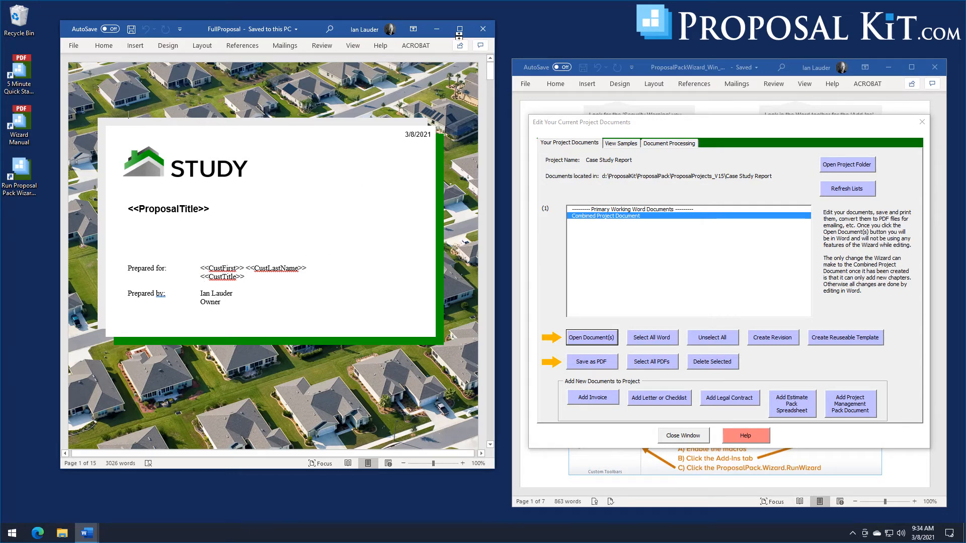
left_click(484, 30)
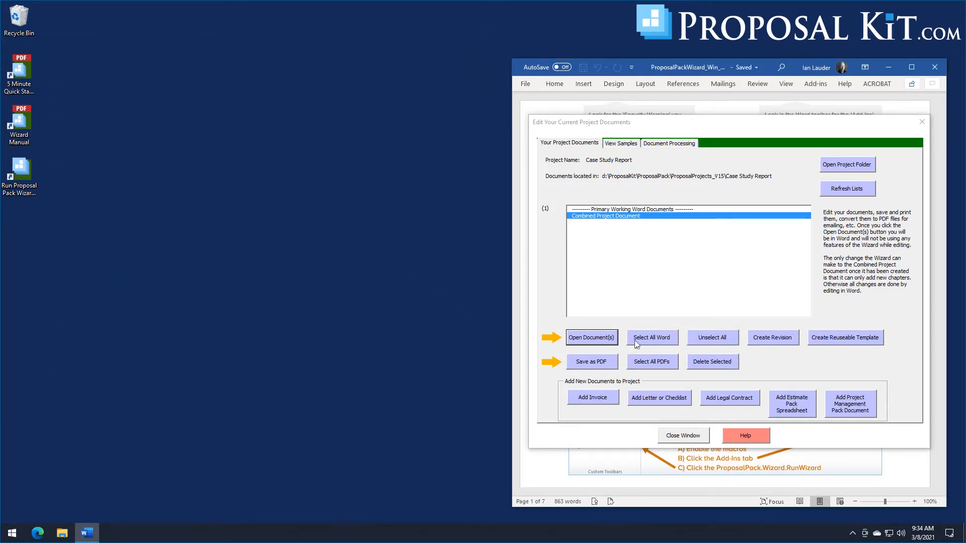
- Leave the project documents and change the Proposal Pack document style to Healthcare #5 (V18.2)
left_click(681, 435)
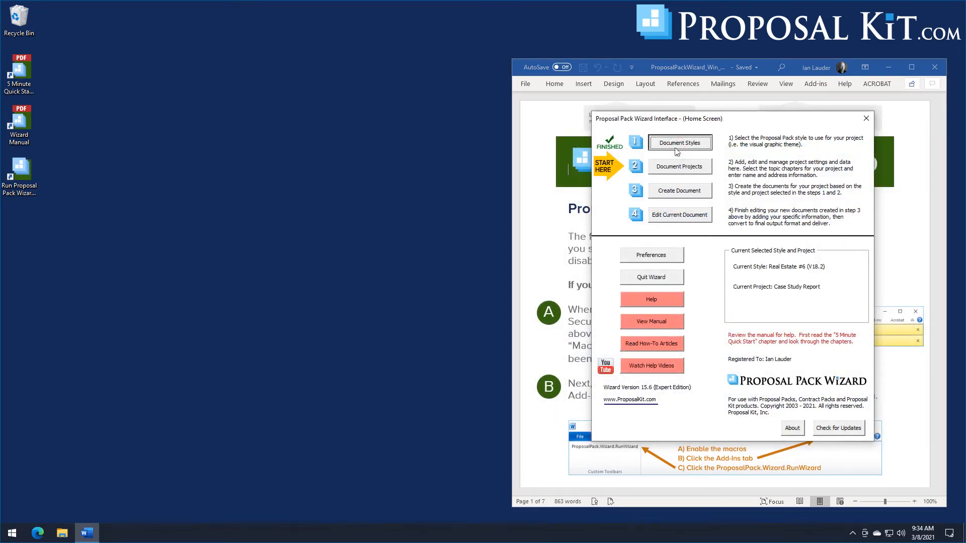
left_click(696, 146)
left_click(677, 244)
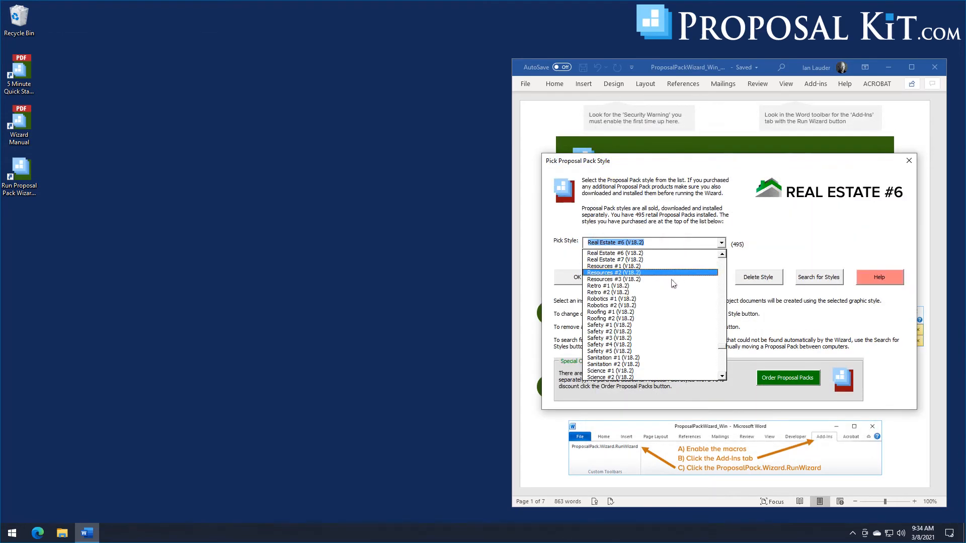
left_click(721, 344)
left_click(721, 344)
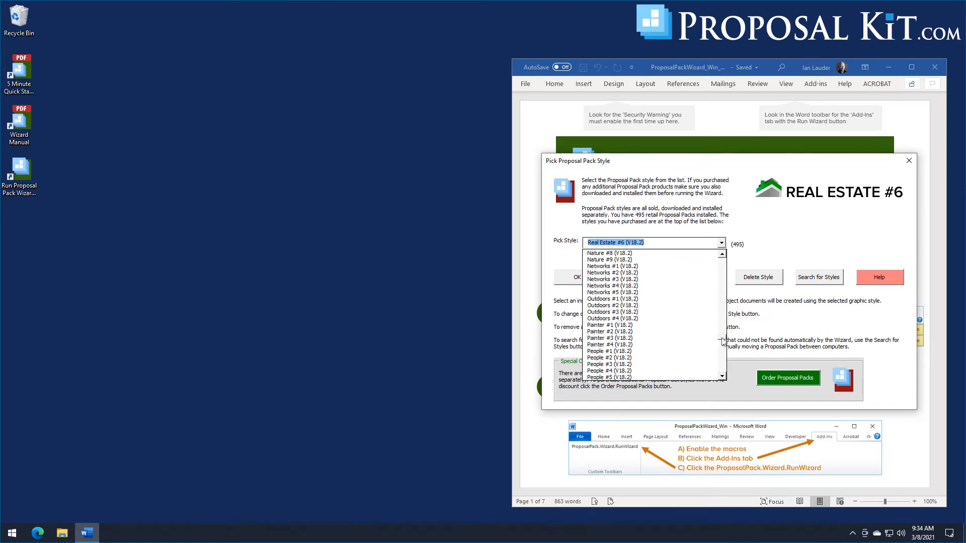
mouse_move(723, 338)
left_mouse_down()
mouse_move(724, 368)
mouse_move(729, 264)
mouse_move(724, 320)
left_mouse_up()
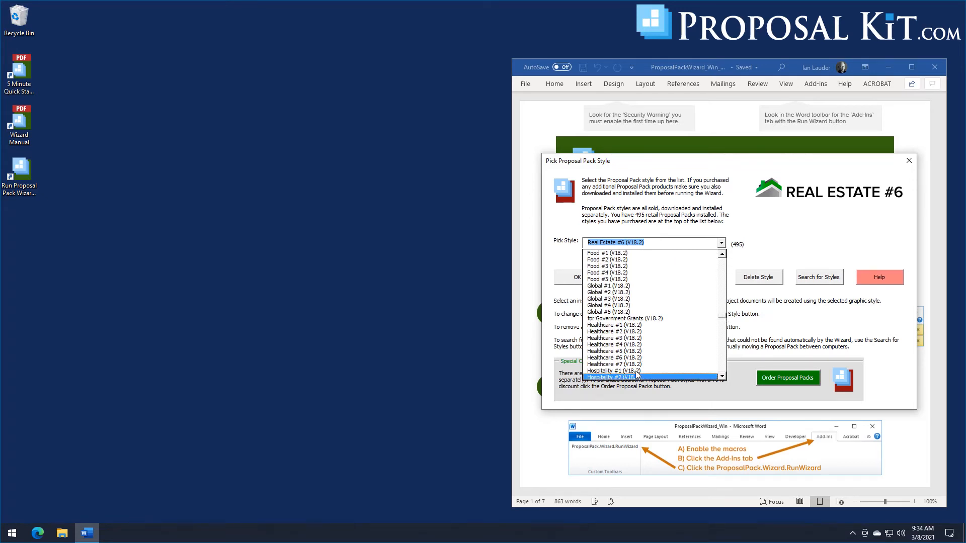
left_click(631, 351)
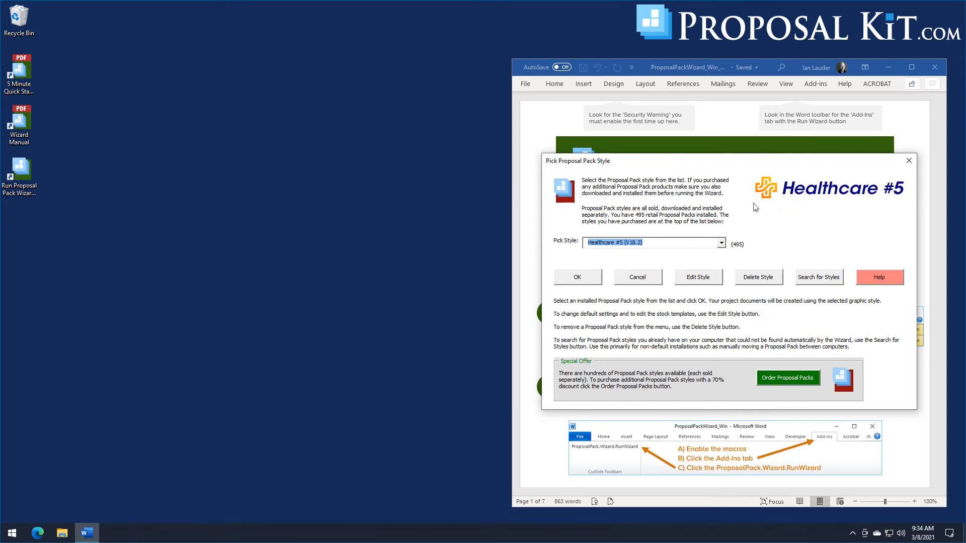
left_click(577, 277)
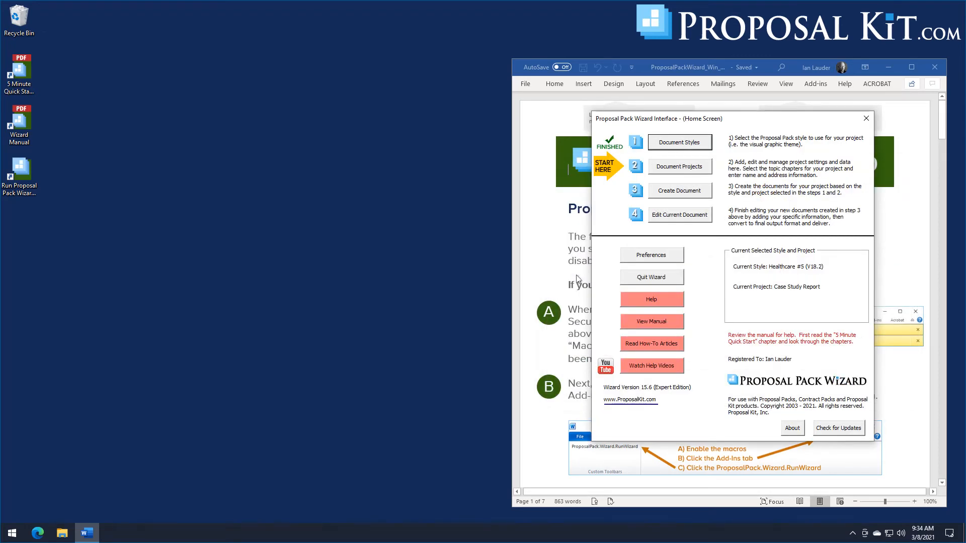
- Start a new project under the default name My New Project #2 and turn off Excel dynamic links
left_click(674, 171)
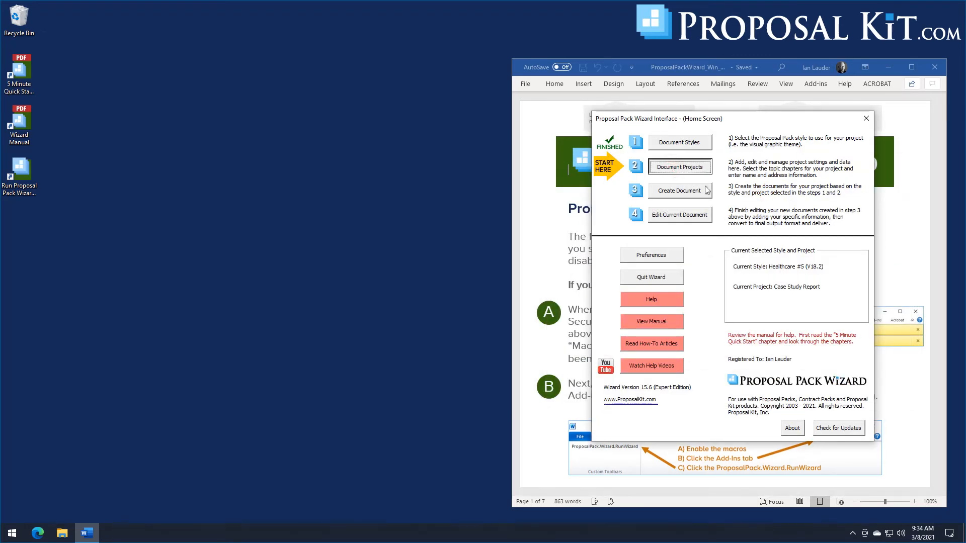
left_click(609, 269)
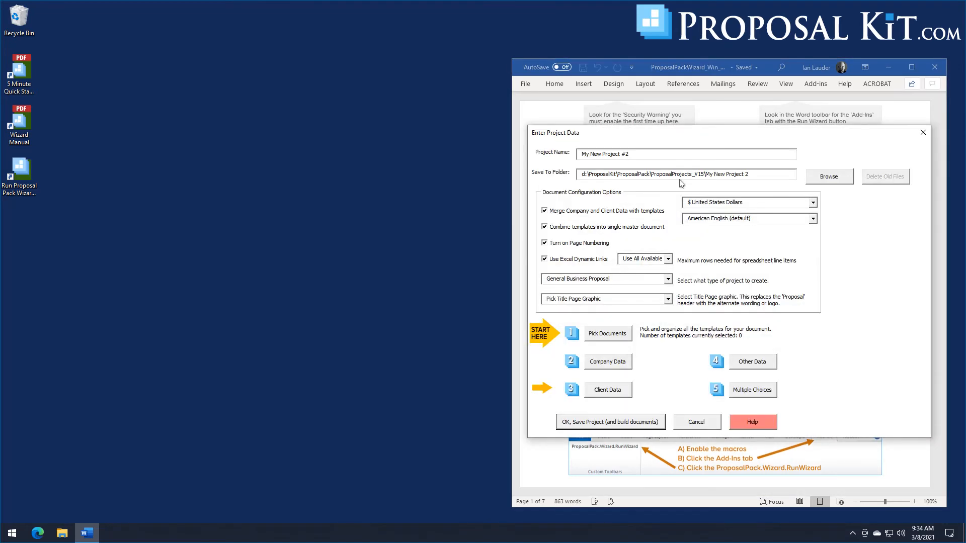
left_click(581, 262)
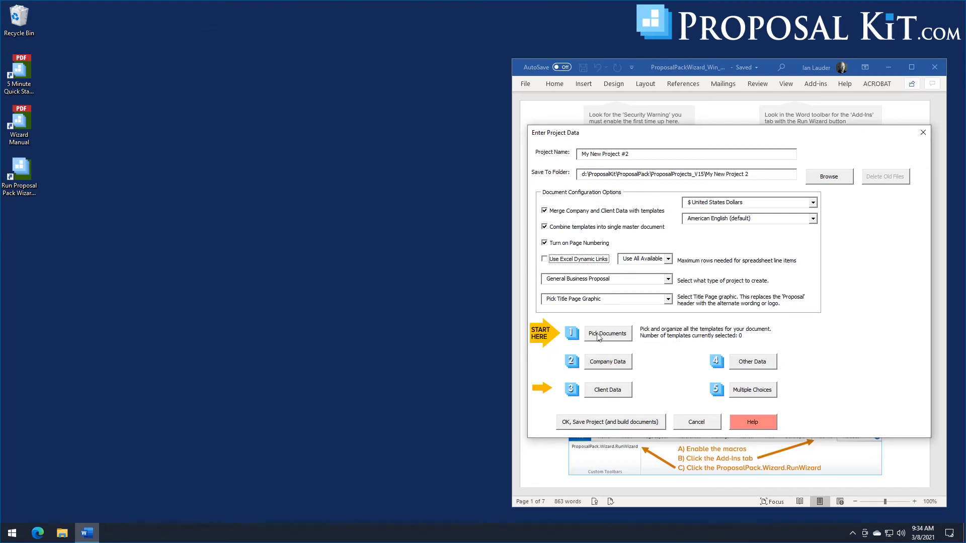
- Search the new project's Quick Start import lists for "case study" and select the Healthcare Case Study list
left_click(598, 336)
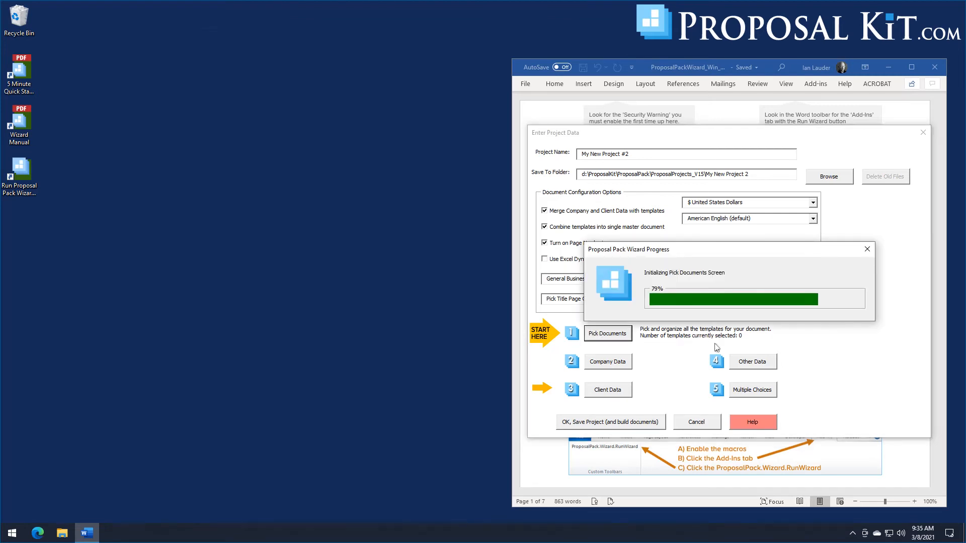
left_click(820, 161)
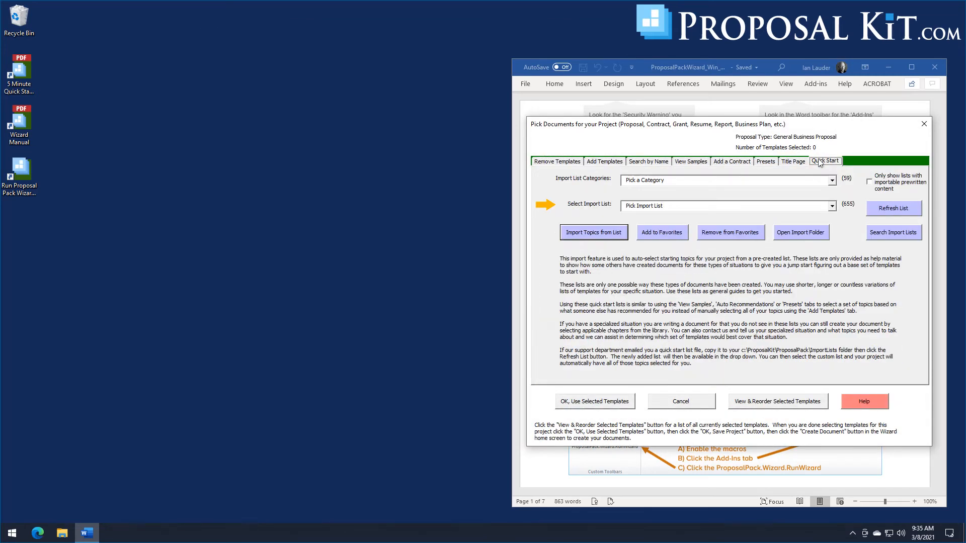
left_click(883, 236)
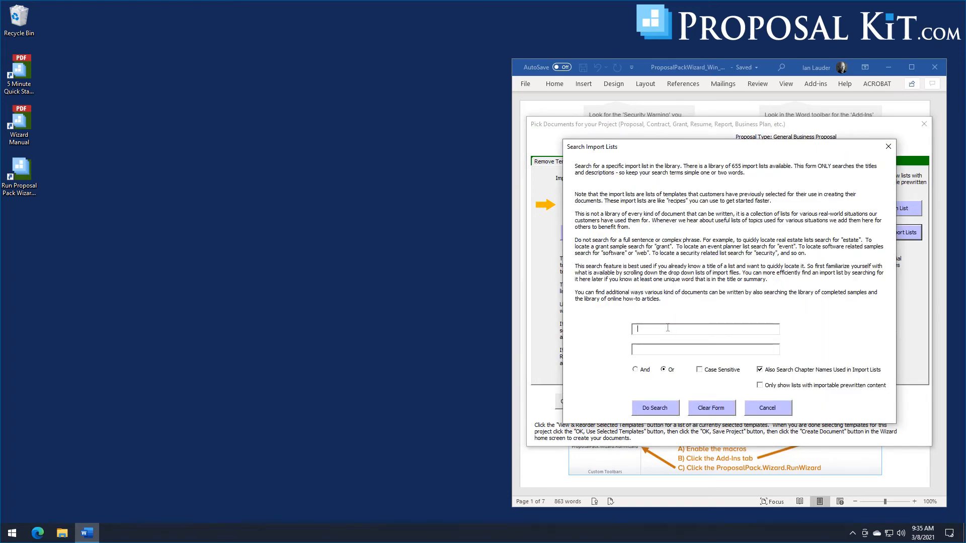
type("case study")
left_click(652, 407)
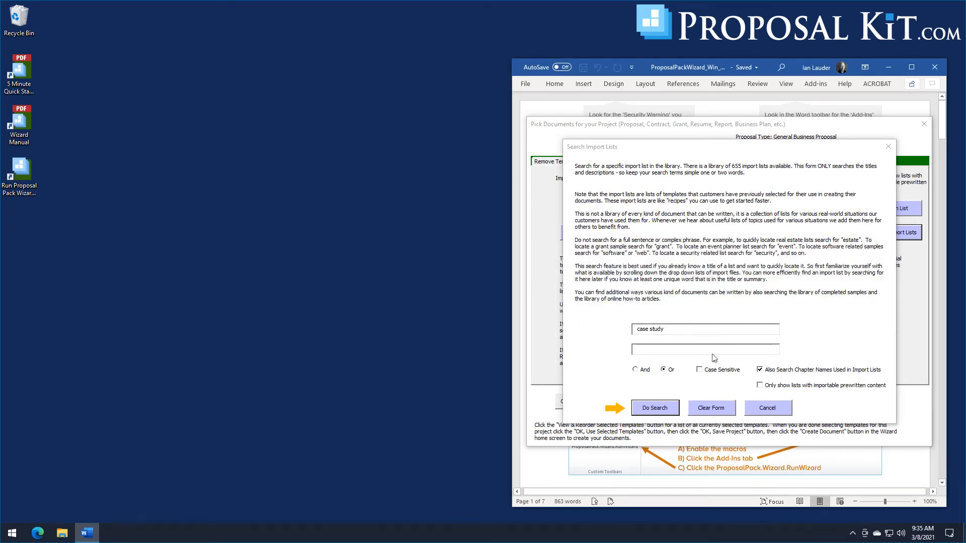
left_click(641, 405)
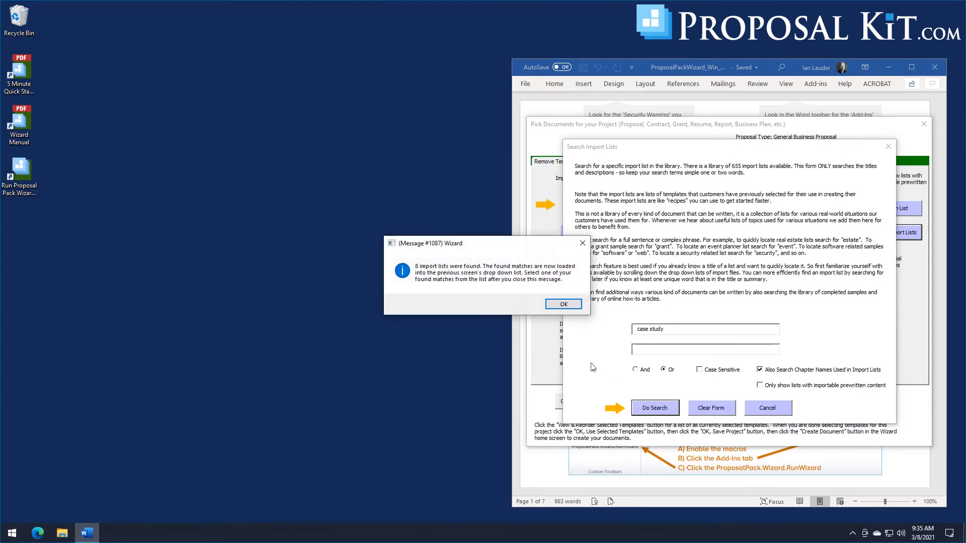
left_click(563, 304)
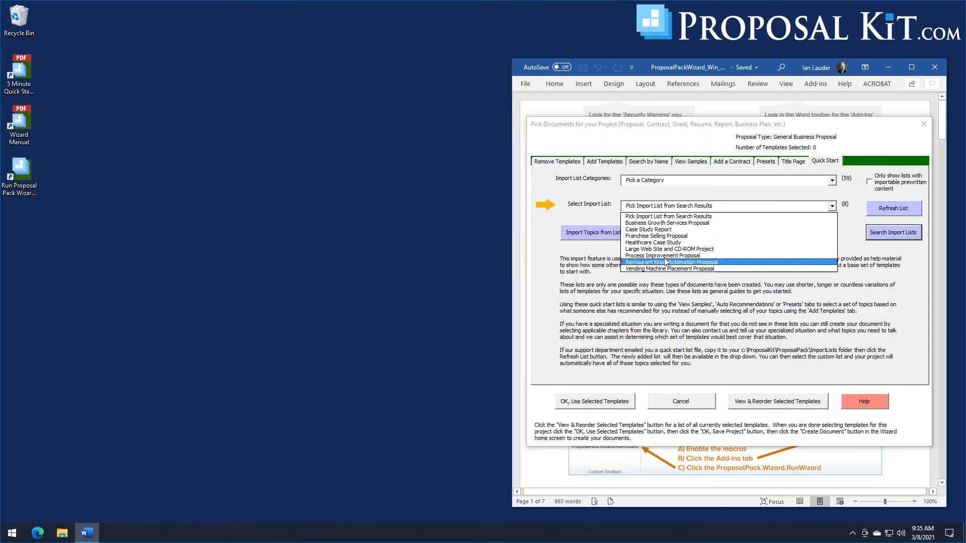
left_click(649, 243)
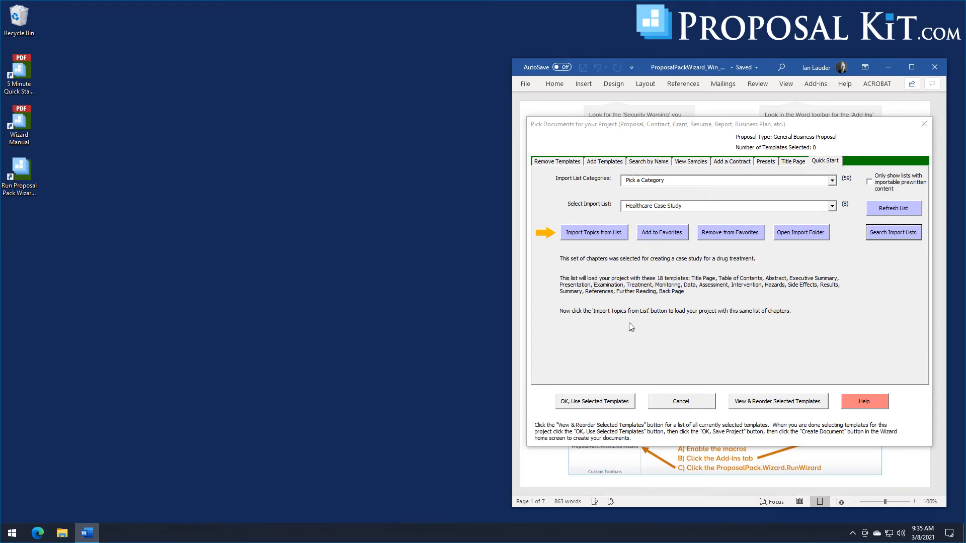
- Import the topics of the Healthcare Case Study list into the project and review the selected templates in their combined order
left_click(593, 233)
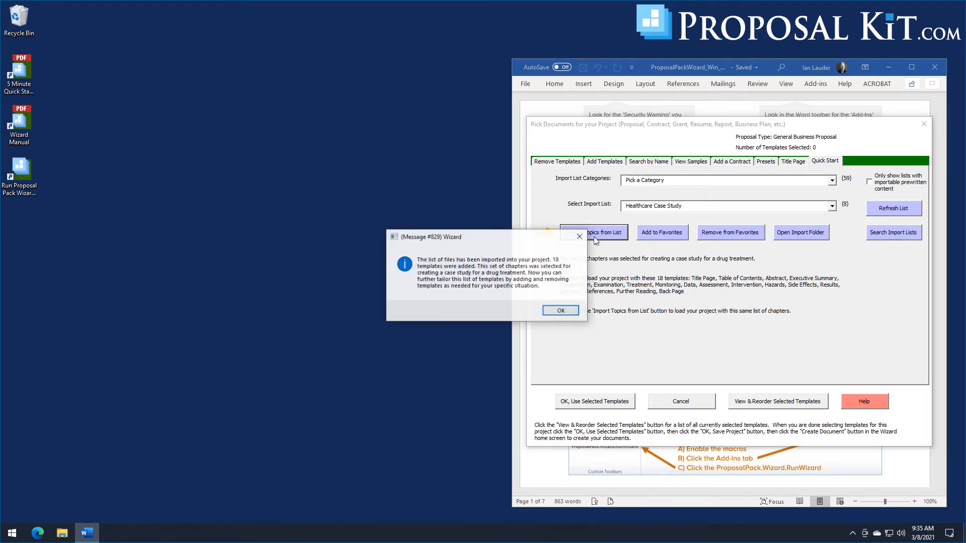
left_click(550, 311)
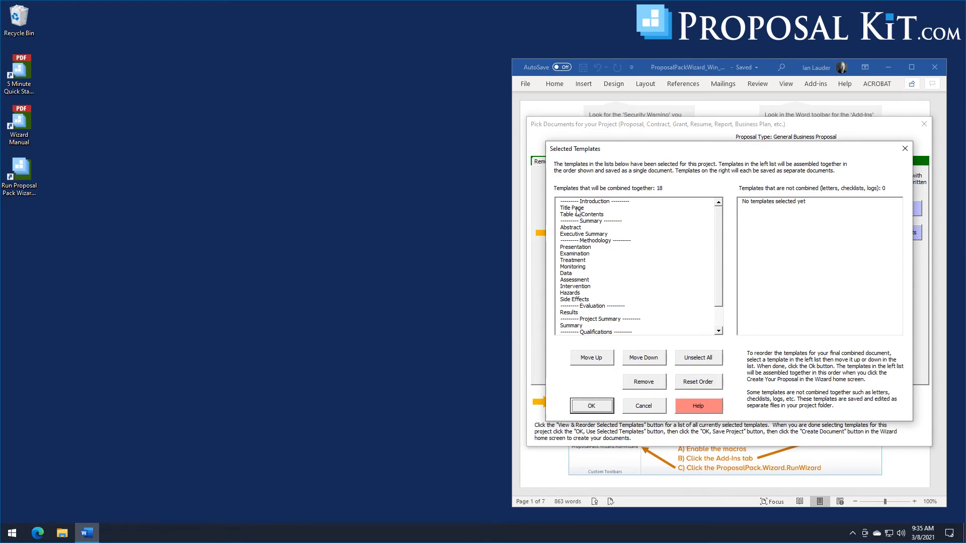
scroll(719, 232, "down", 2)
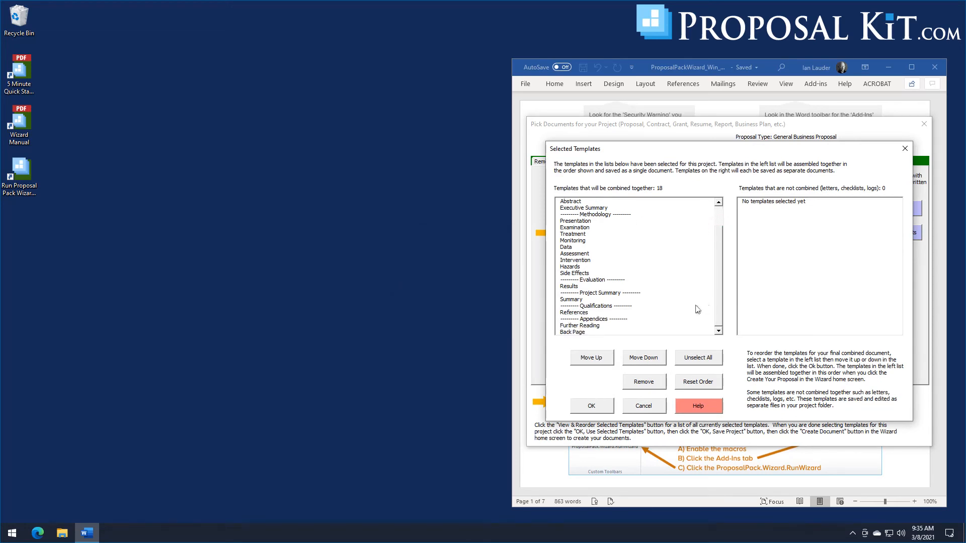
scroll(722, 289, "up", 2)
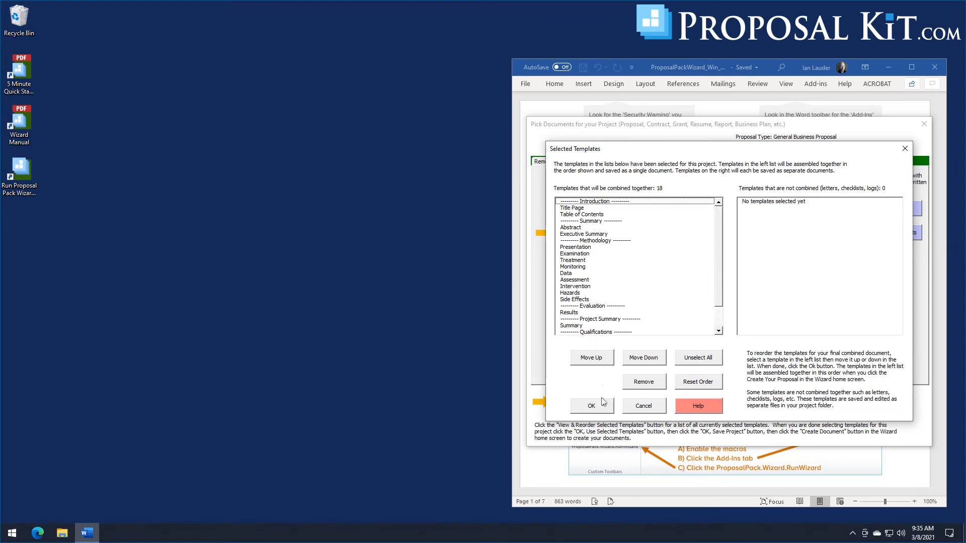
- Accept the selected templates for the Healthcare Case Study project, save the project and build its documents
left_click(588, 406)
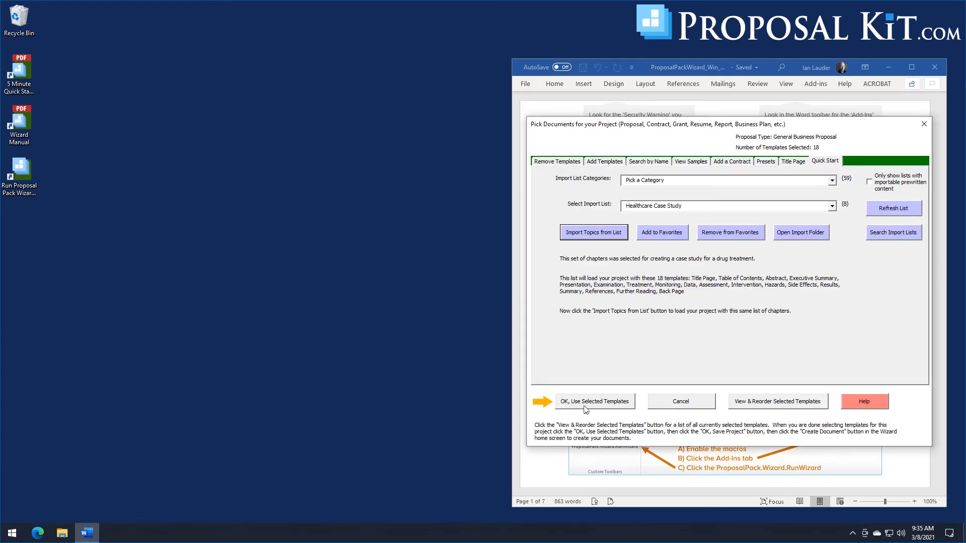
left_click(586, 404)
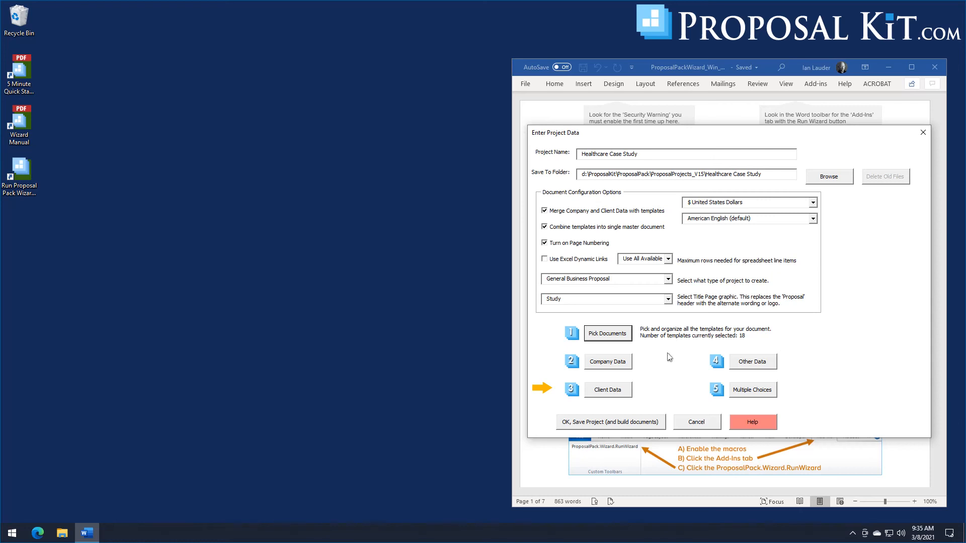
left_click(598, 426)
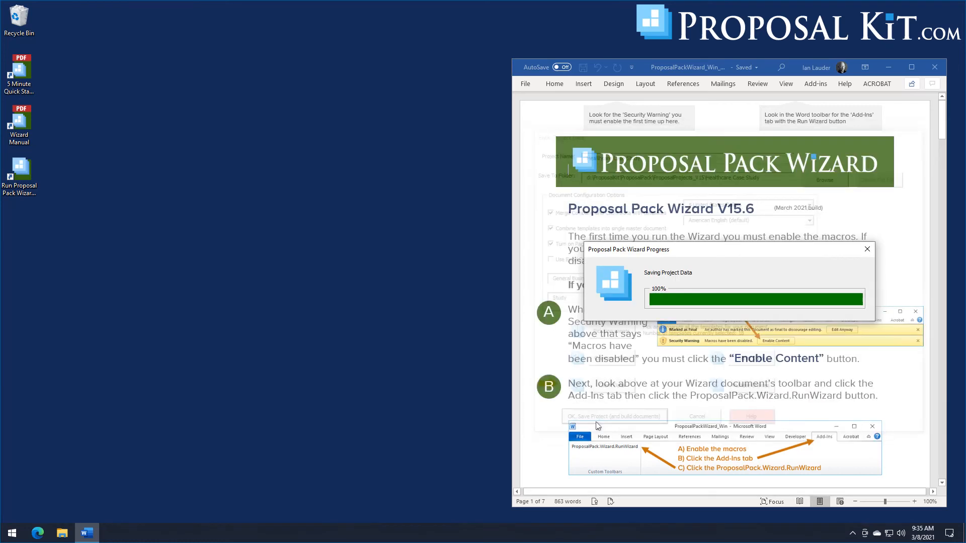
left_click(508, 314)
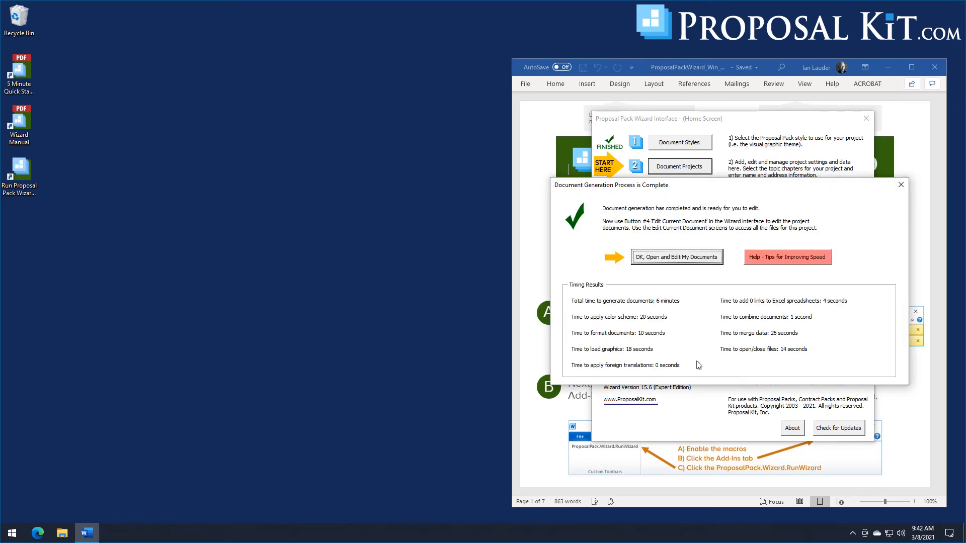
- Open the project's Combined Project Document for editing, place its window beside the wizard and view the table of contents
left_click(688, 257)
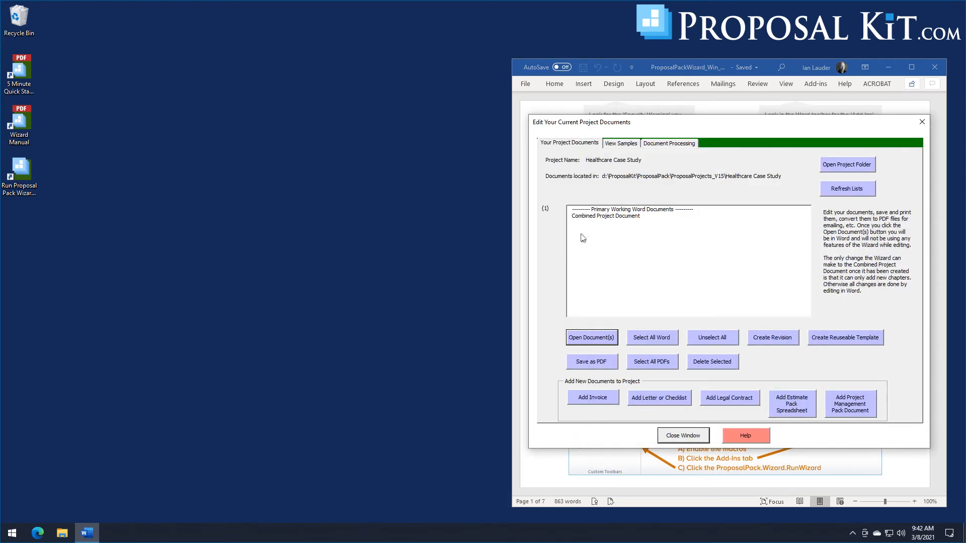
left_click(588, 218)
left_click(576, 339)
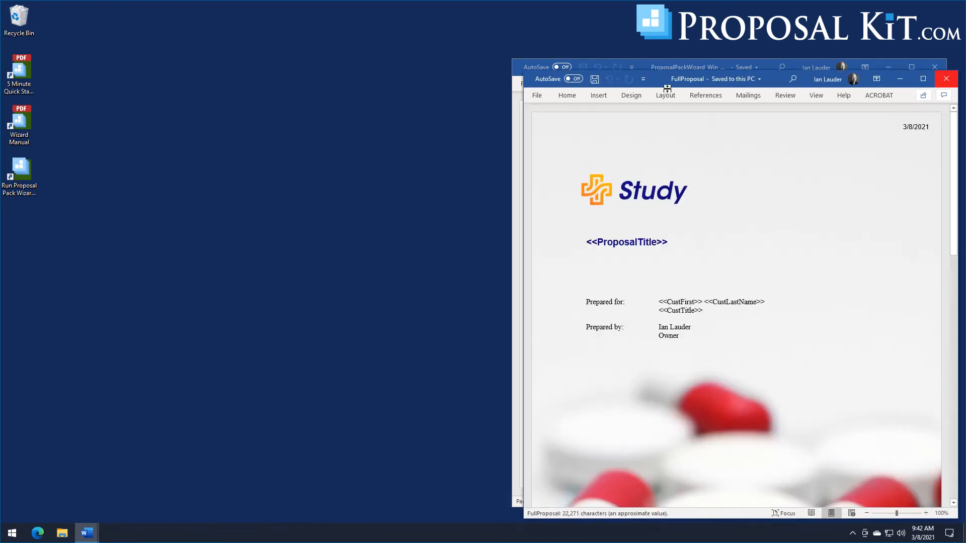
left_click_drag(667, 88, 202, 34)
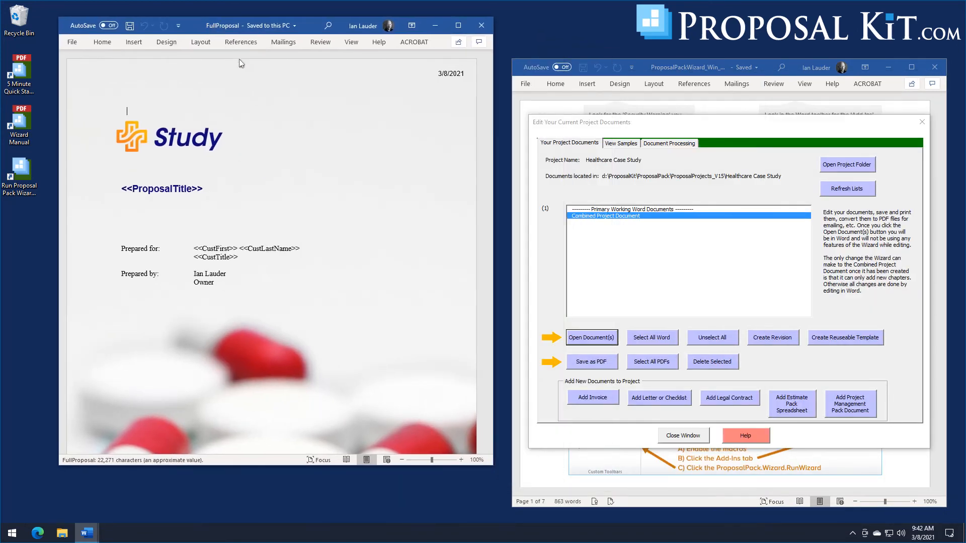
left_click_drag(490, 118, 494, 210)
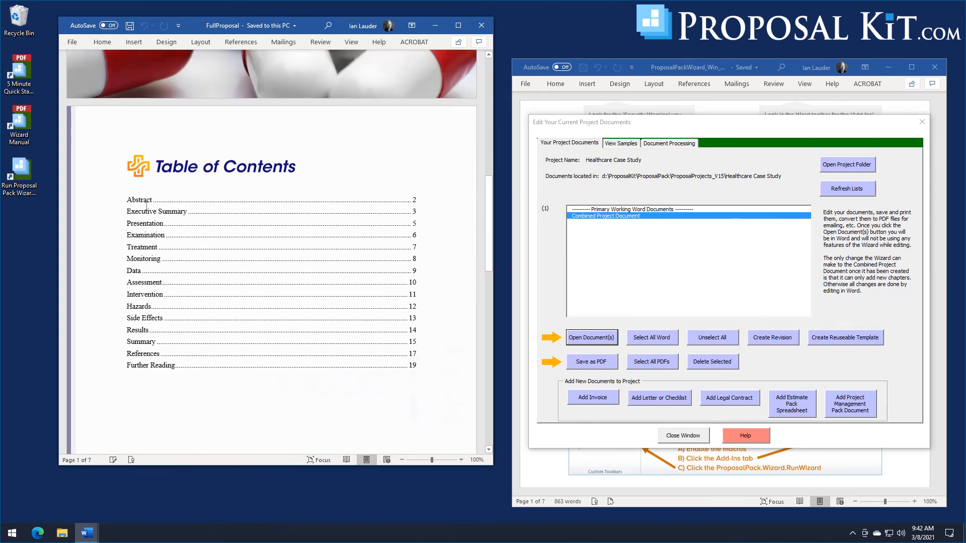